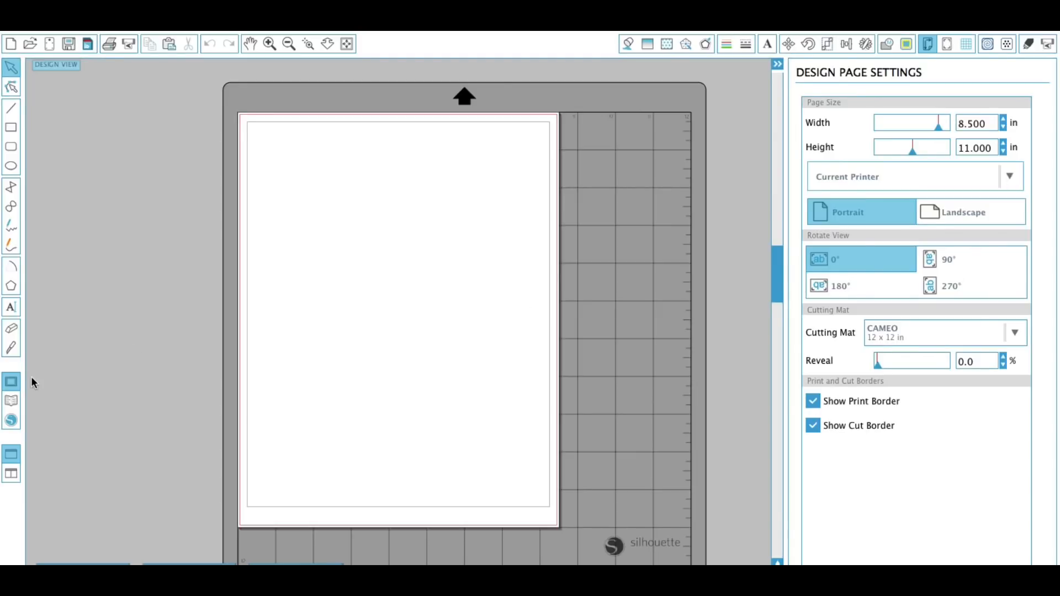
Search the library for "bow" and place the dark bow-tie design onto the page.
click(14, 401)
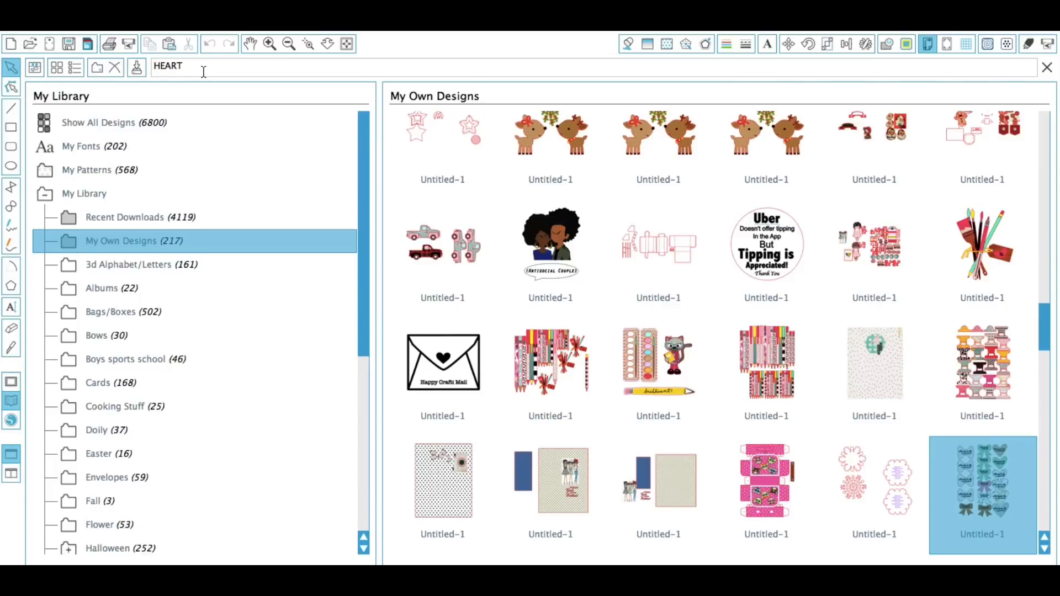
double_click(166, 66)
text(bow)
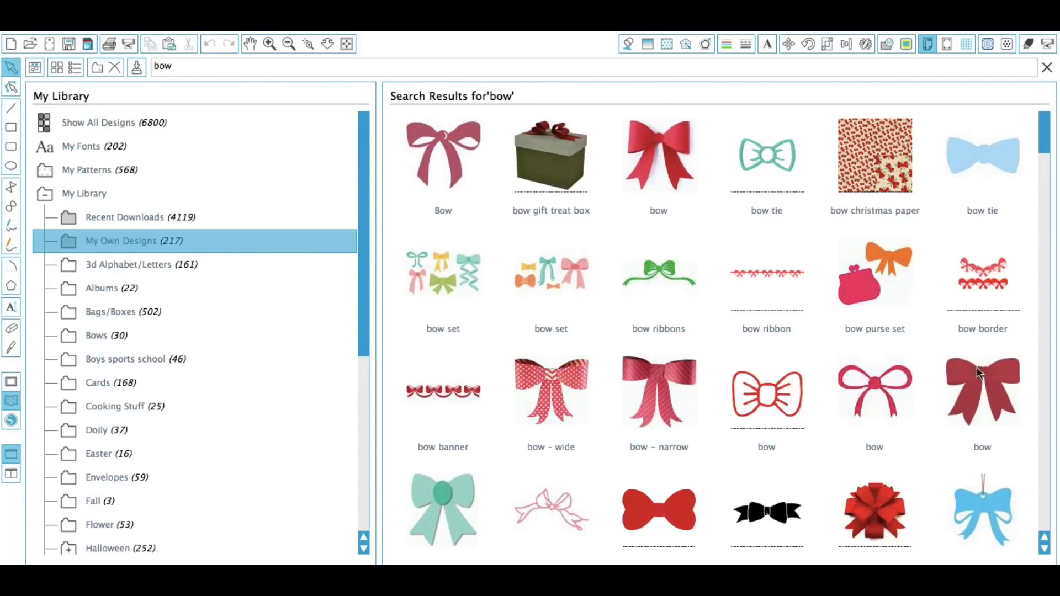
click(669, 513)
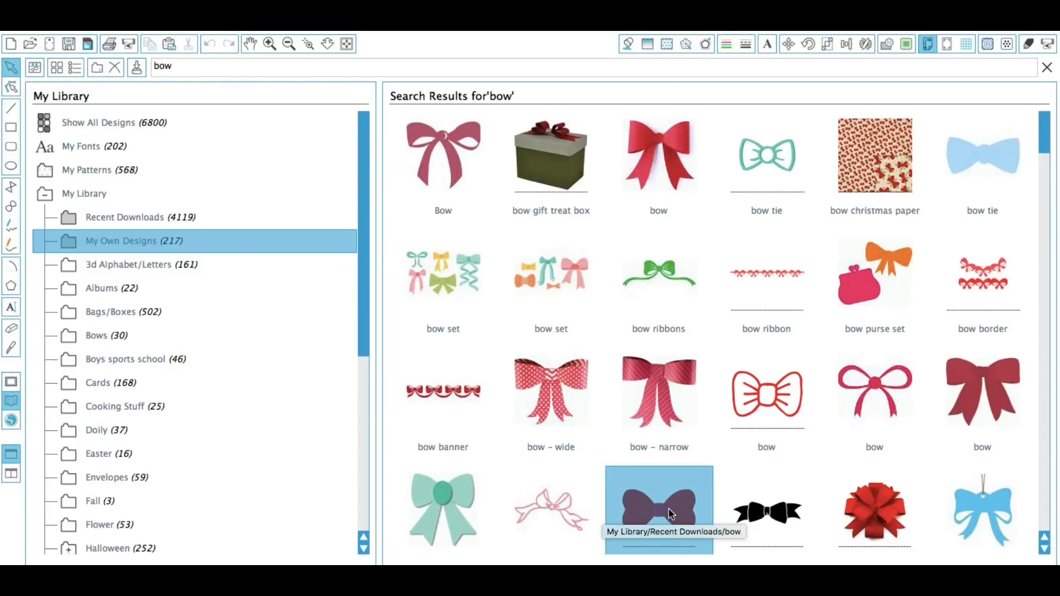
double_click(670, 513)
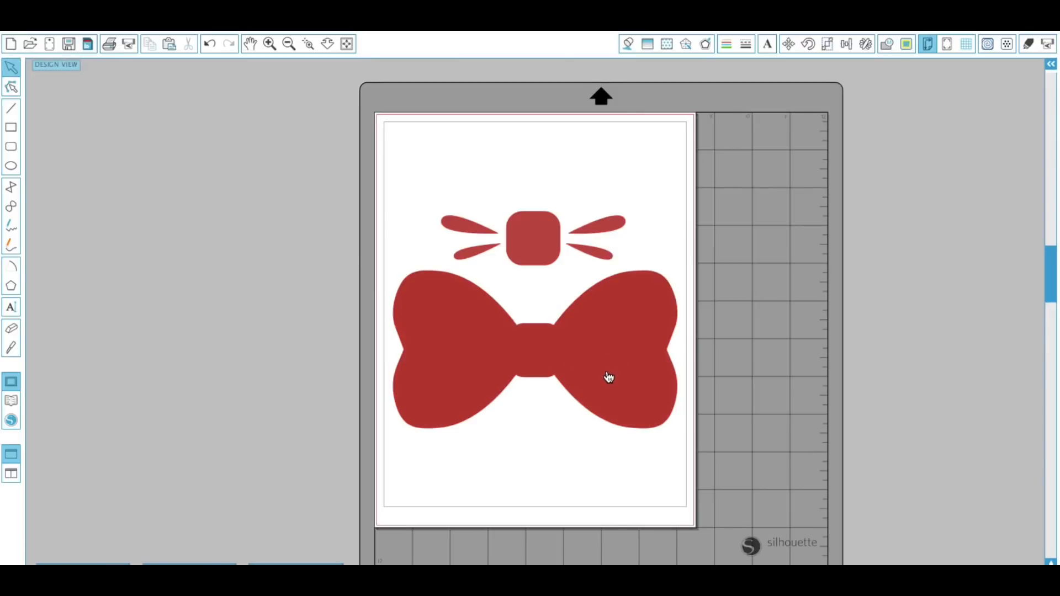
Fill the whole bow design with the blue-and-pink floral watercolour pattern.
click(571, 392)
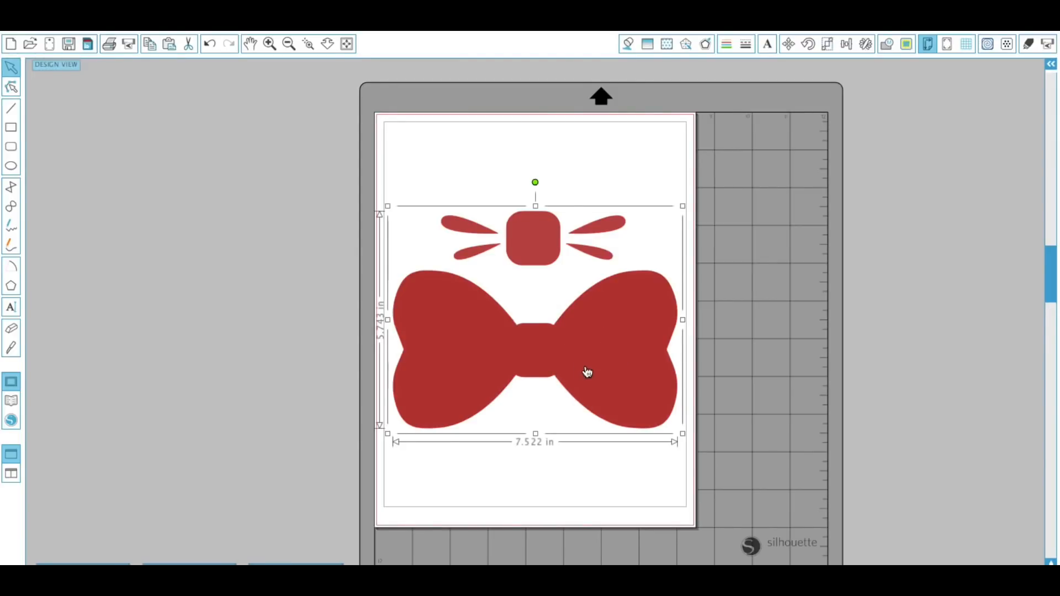
click(670, 45)
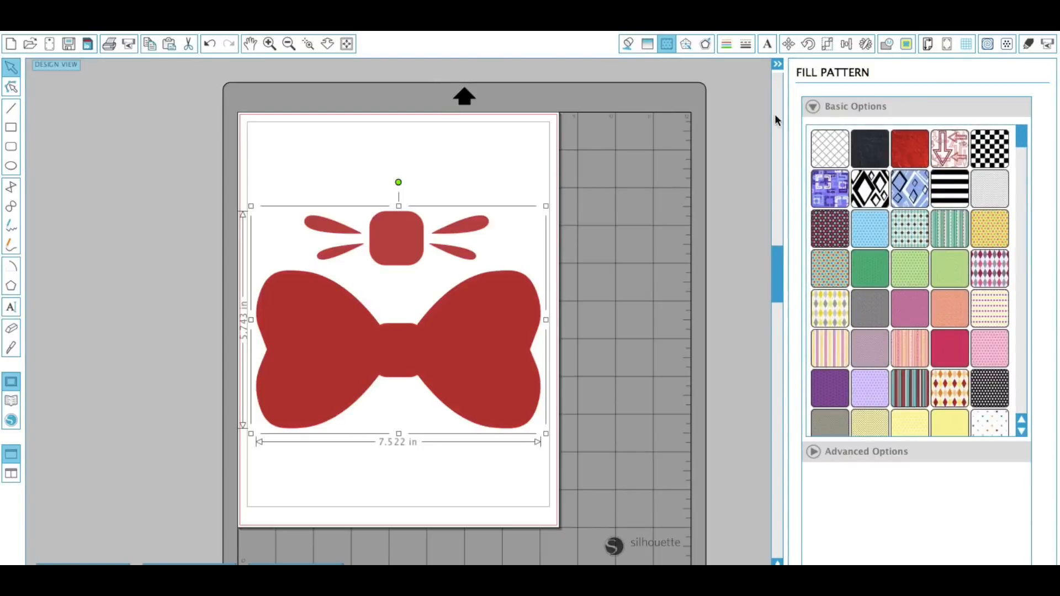
drag(1023, 148, 1024, 166)
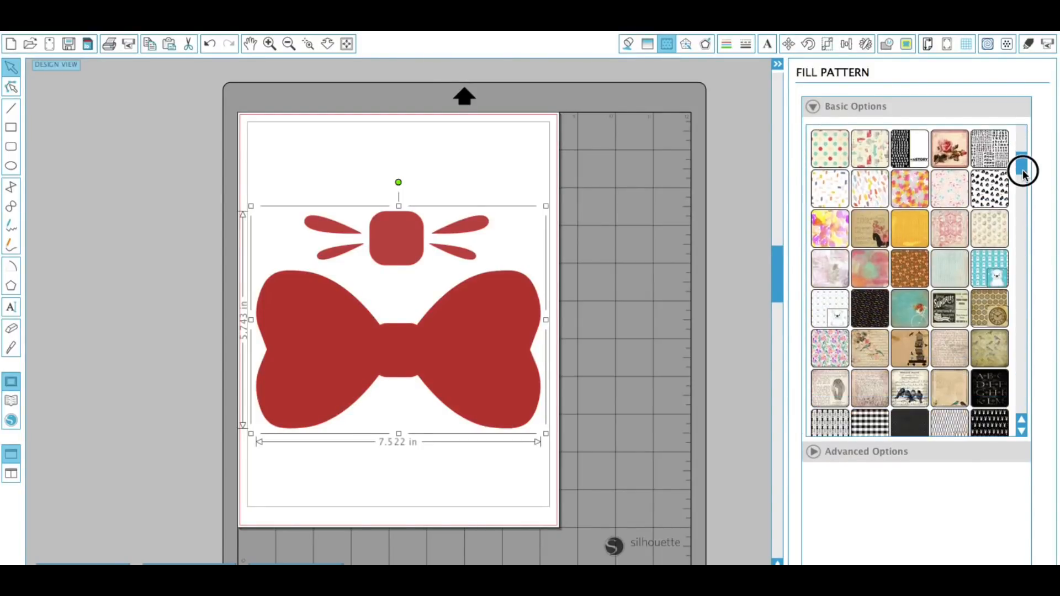
click(993, 196)
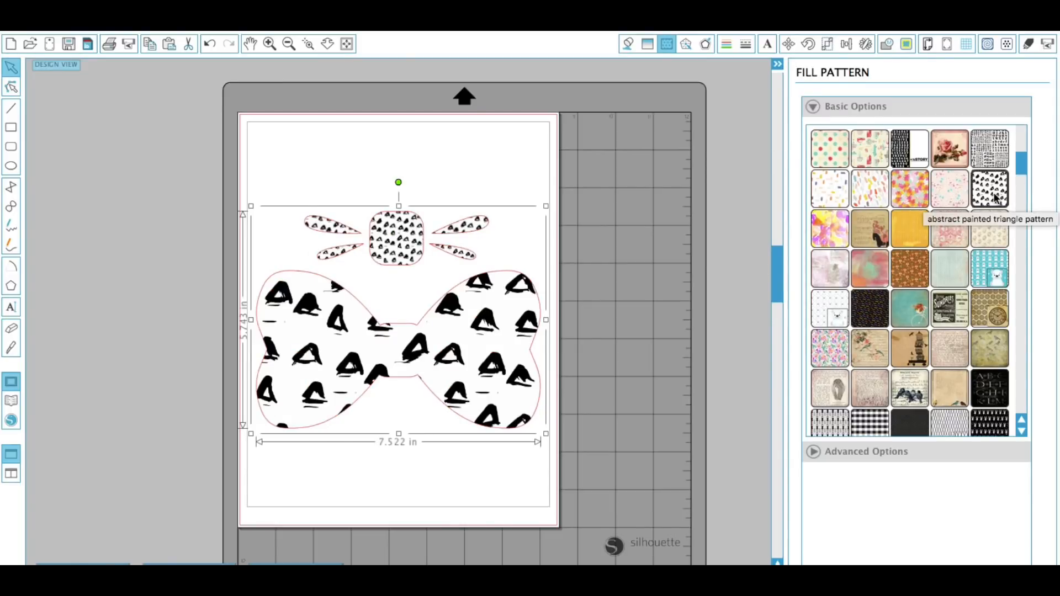
click(991, 280)
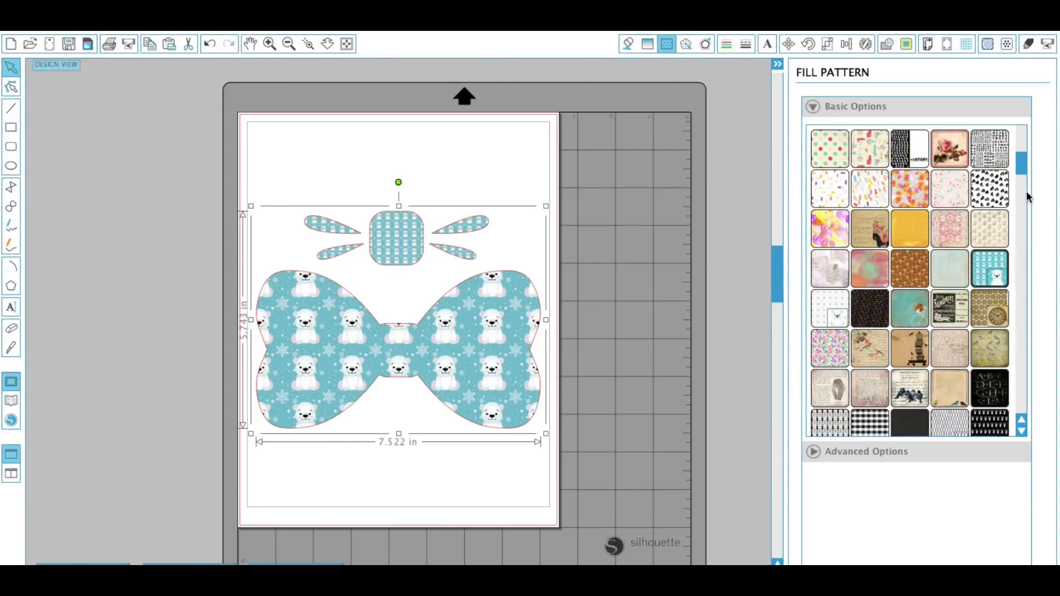
drag(1021, 165, 1024, 201)
click(906, 241)
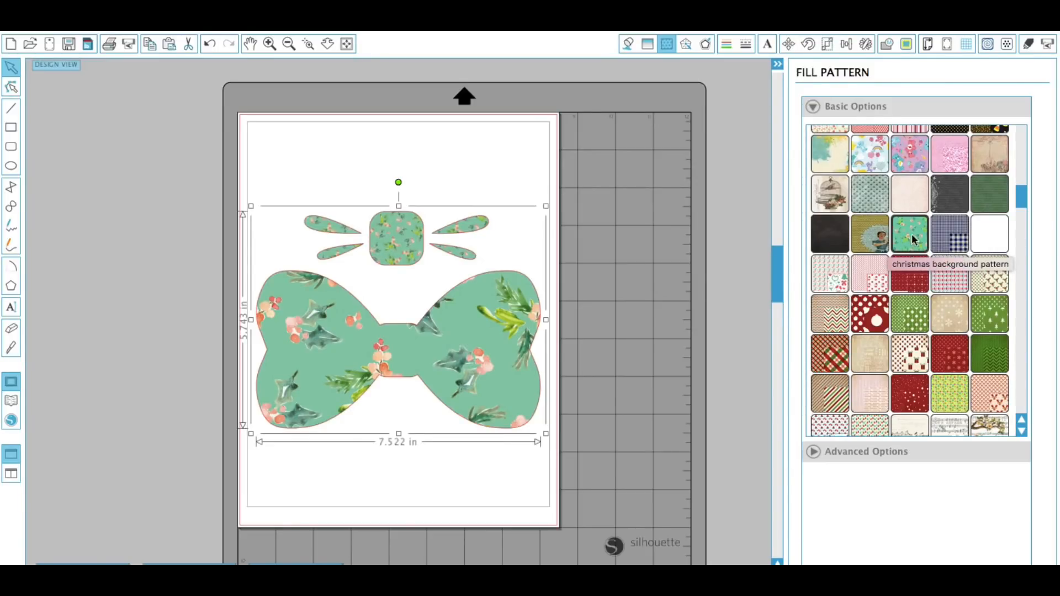
drag(1019, 194, 1022, 221)
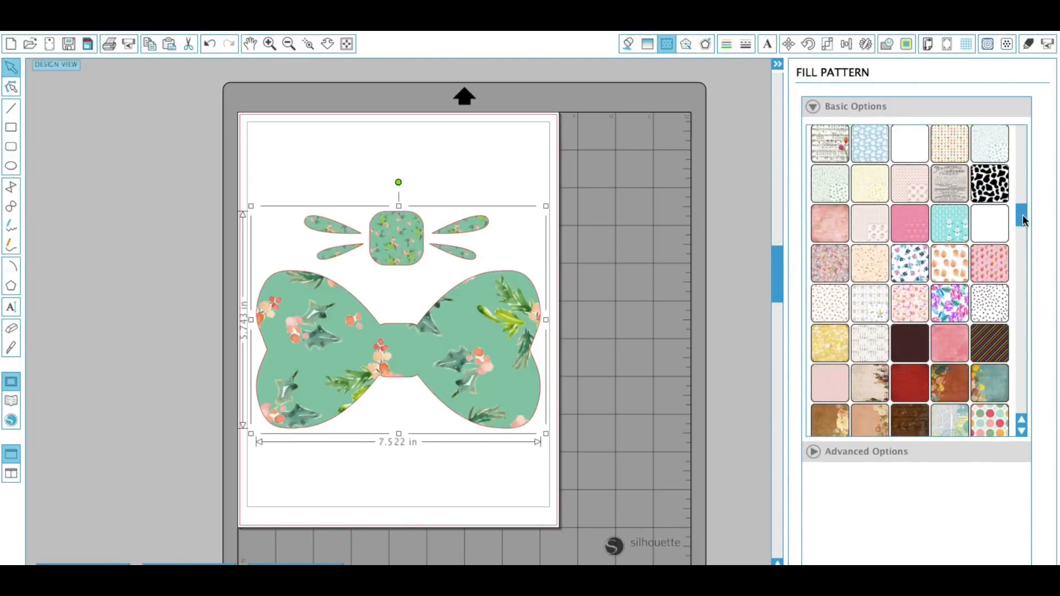
click(910, 262)
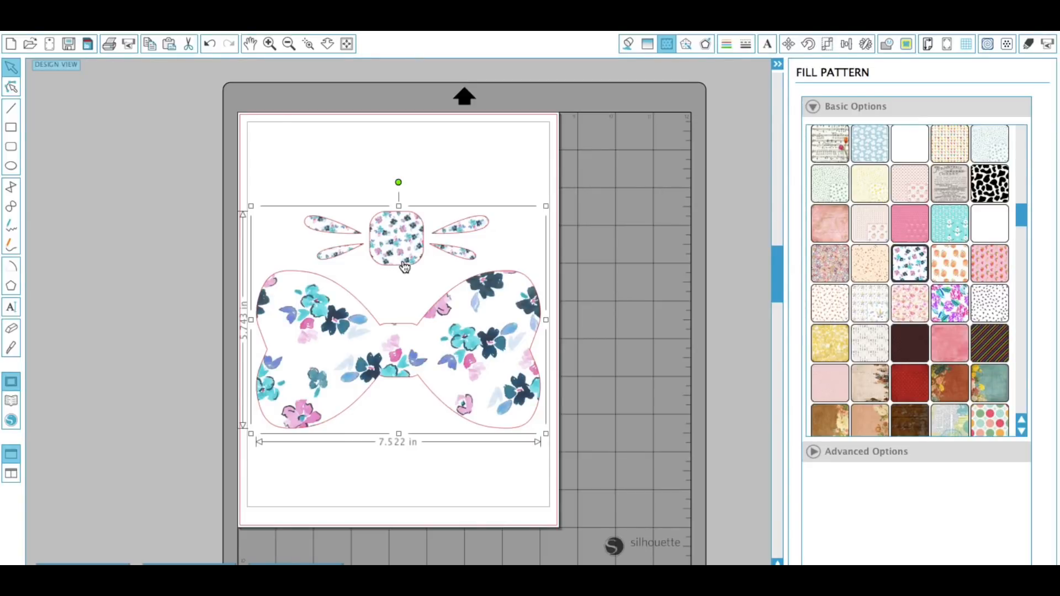
Ungroup the bow design into its separate pieces.
click(310, 16)
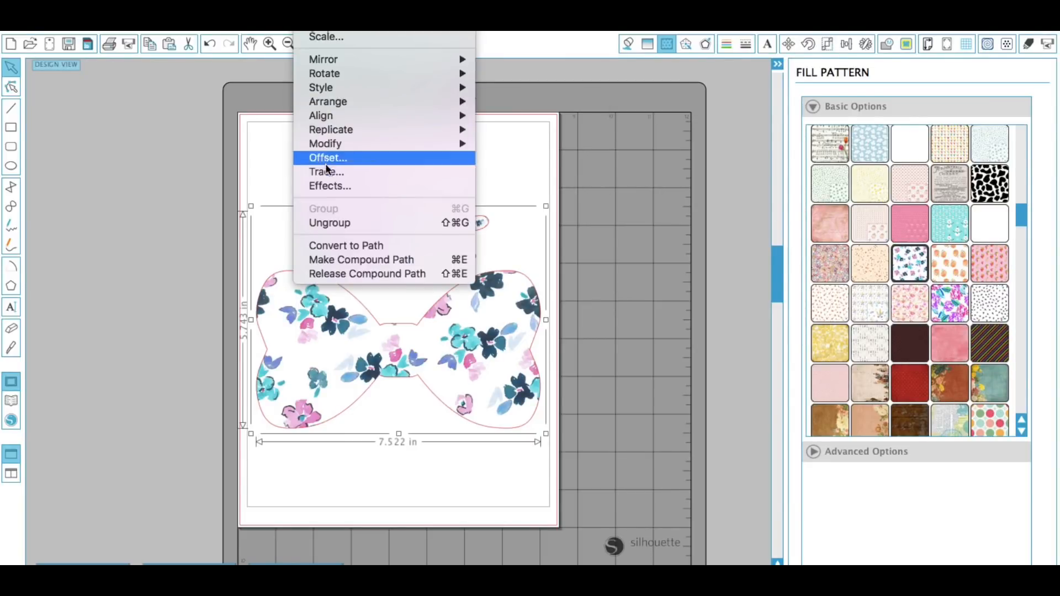
click(330, 224)
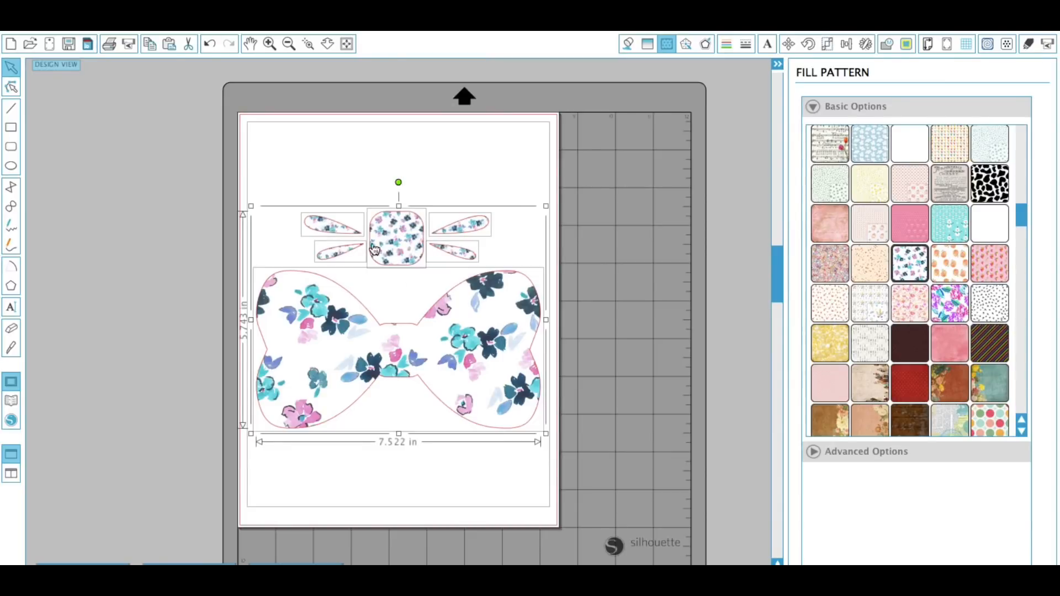
click(402, 291)
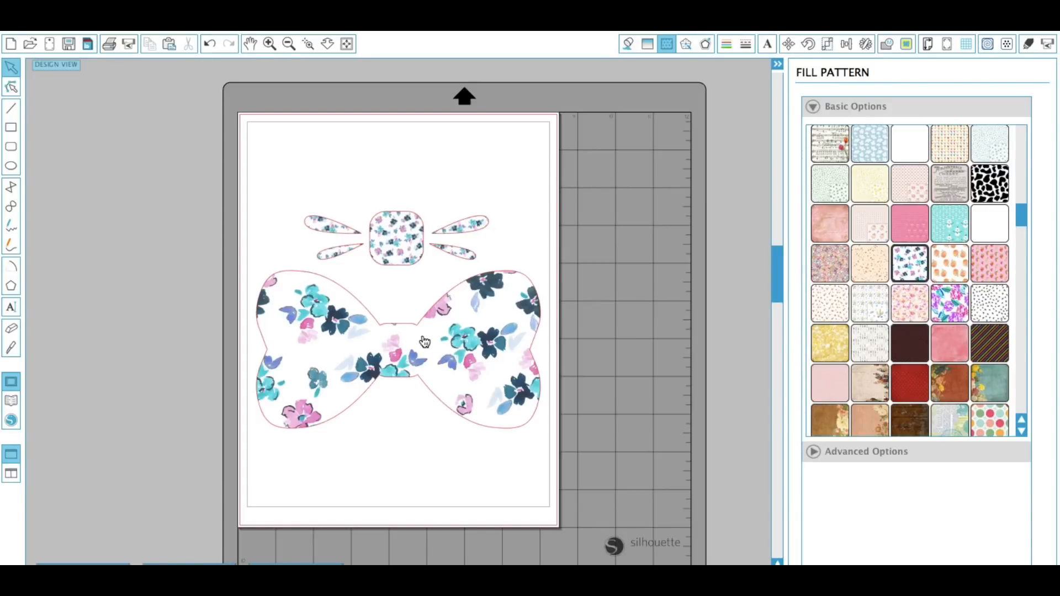
Fill the lower right streamer with a pink sampled from the bow's floral pattern using the eyedropper.
click(628, 44)
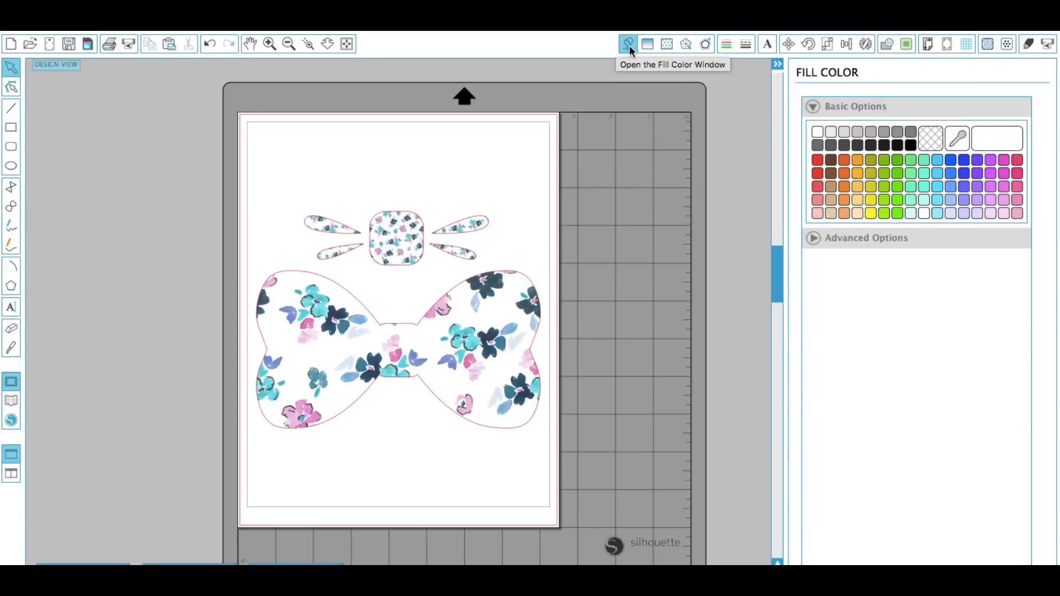
click(956, 139)
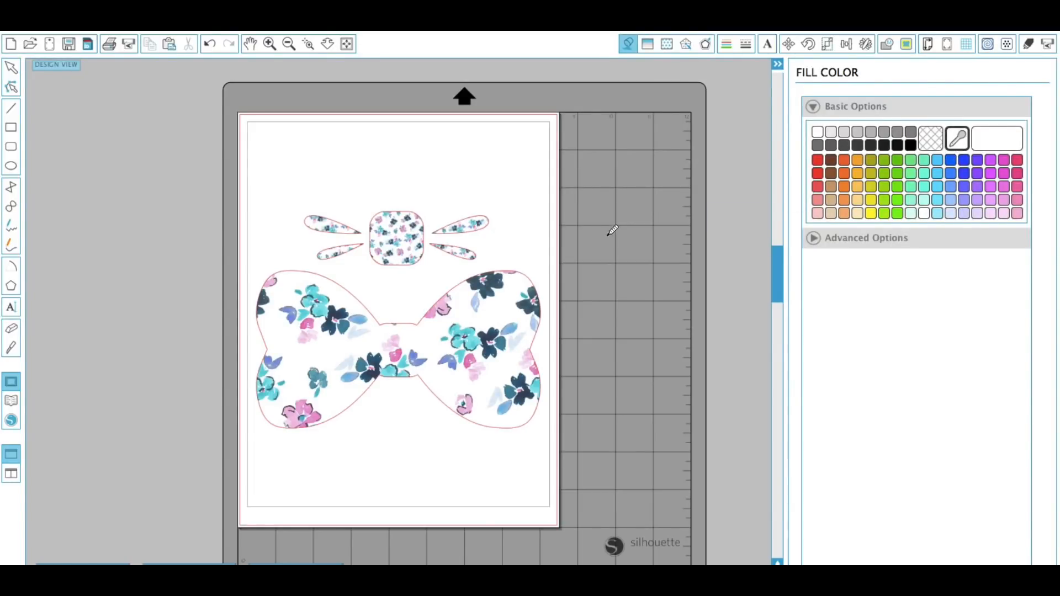
click(435, 311)
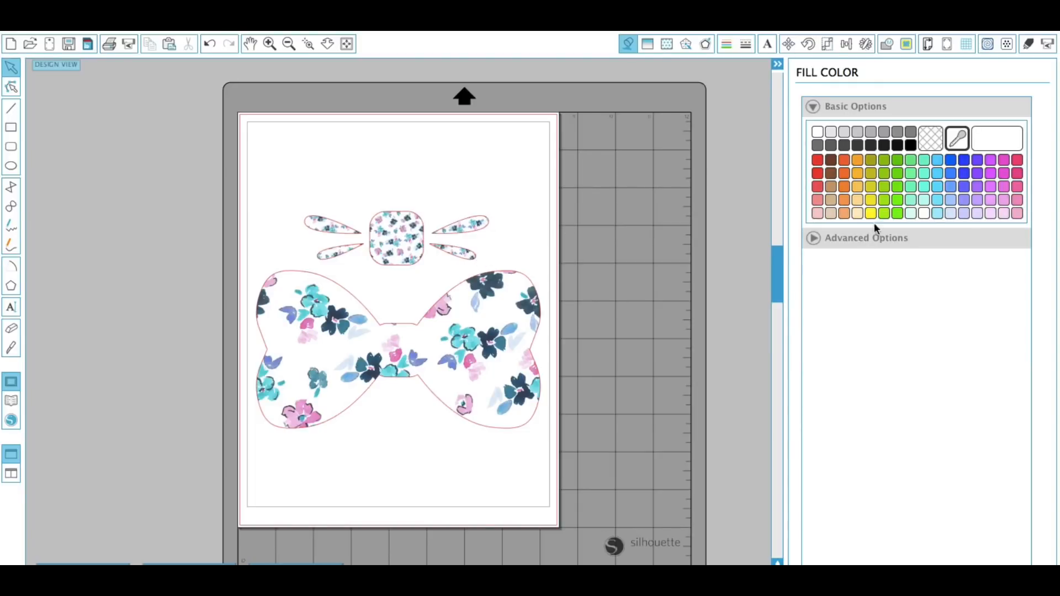
click(468, 256)
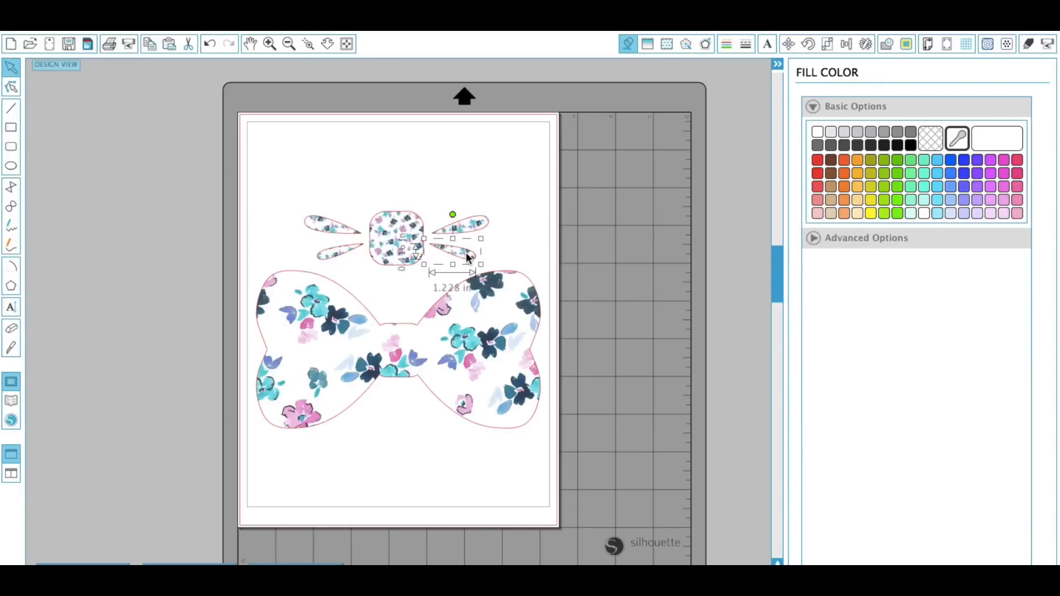
click(960, 140)
click(434, 311)
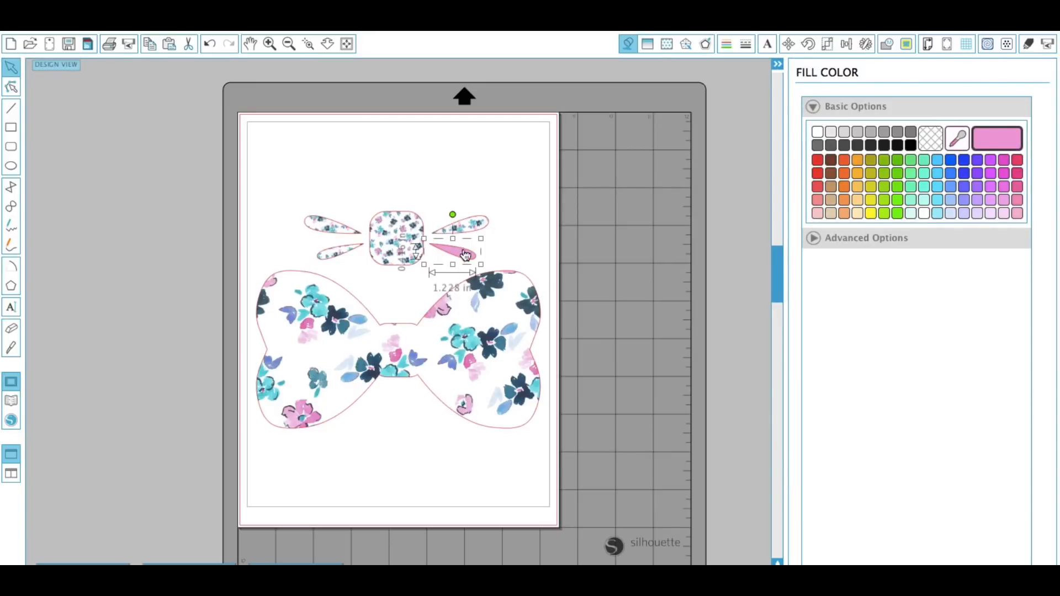
Fill the other three streamers with the same sampled pink.
click(476, 231)
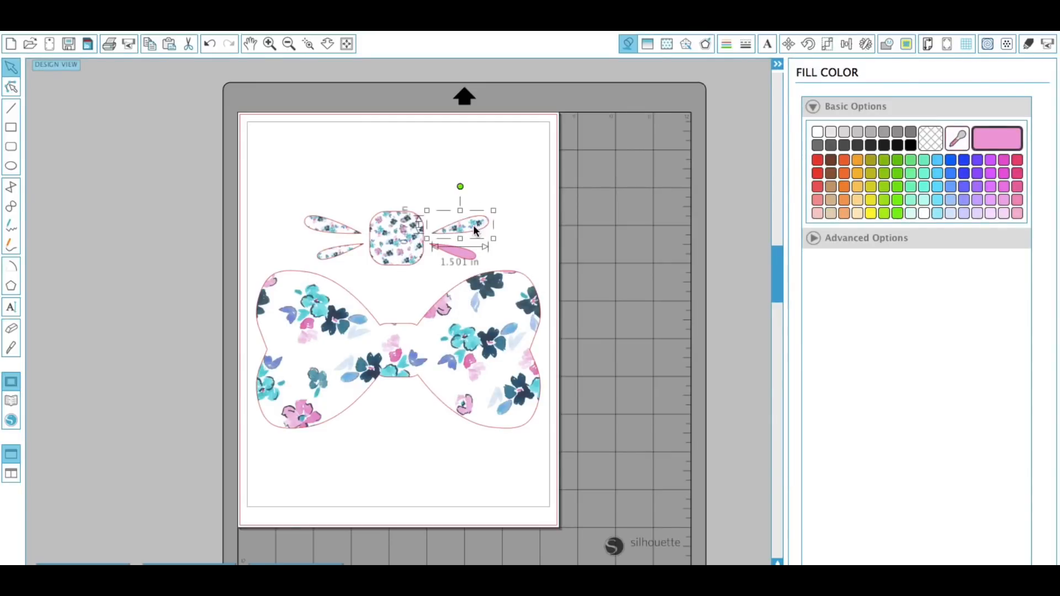
click(990, 143)
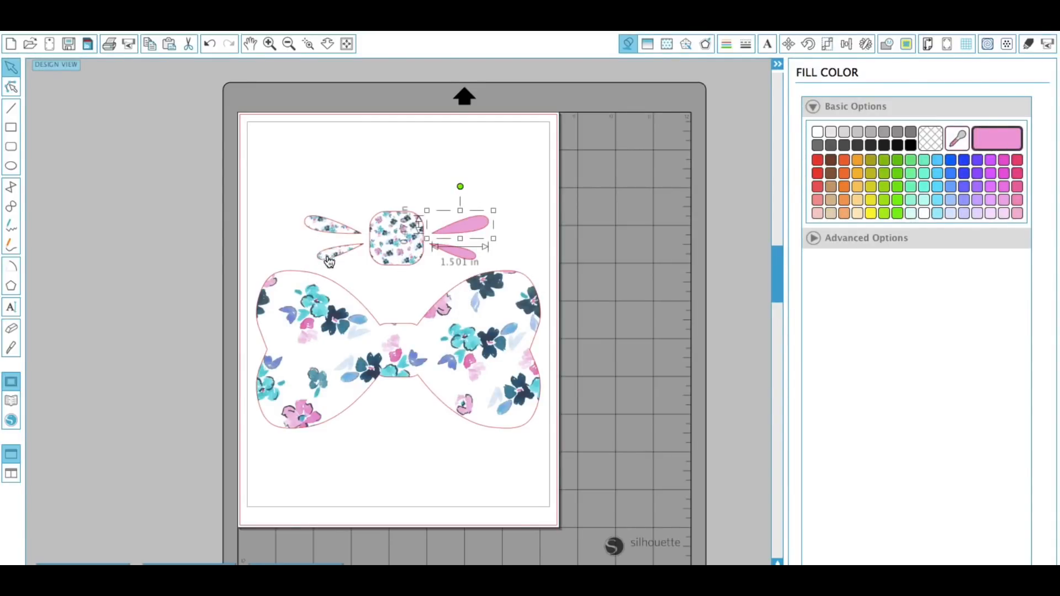
click(348, 254)
click(1006, 153)
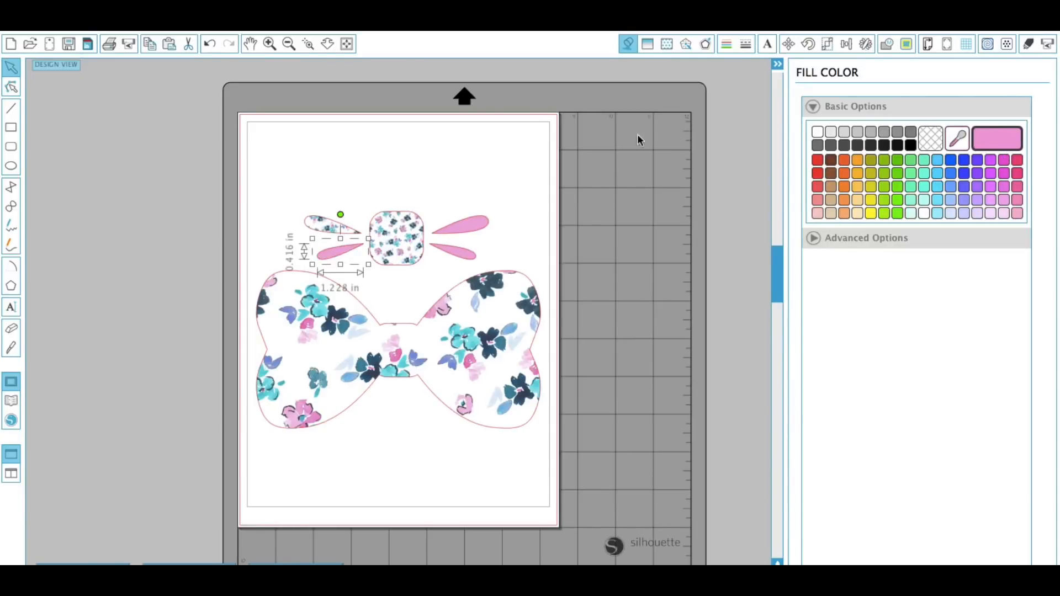
click(327, 226)
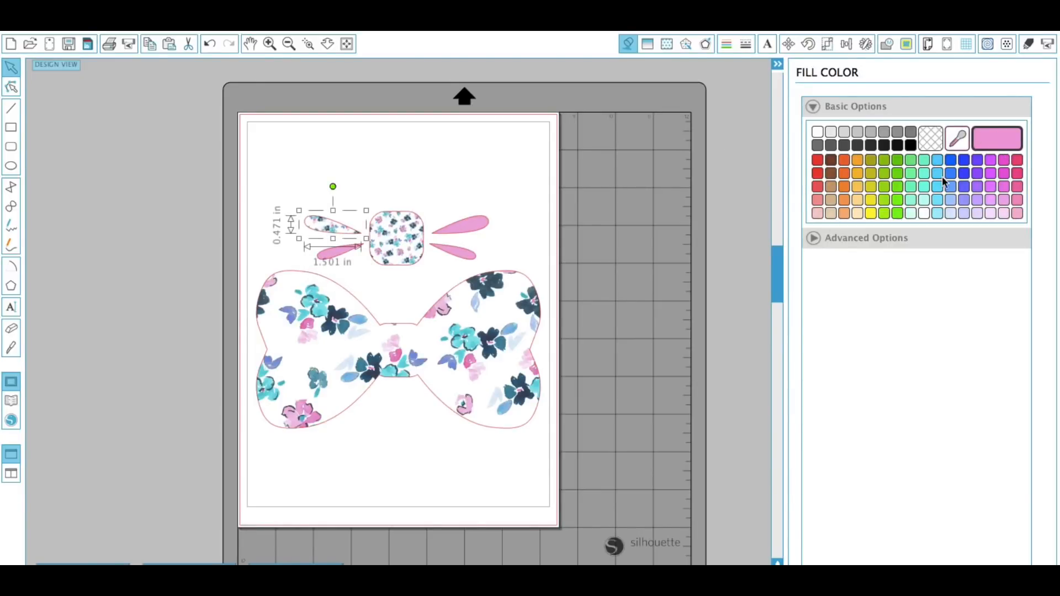
click(1018, 146)
click(360, 279)
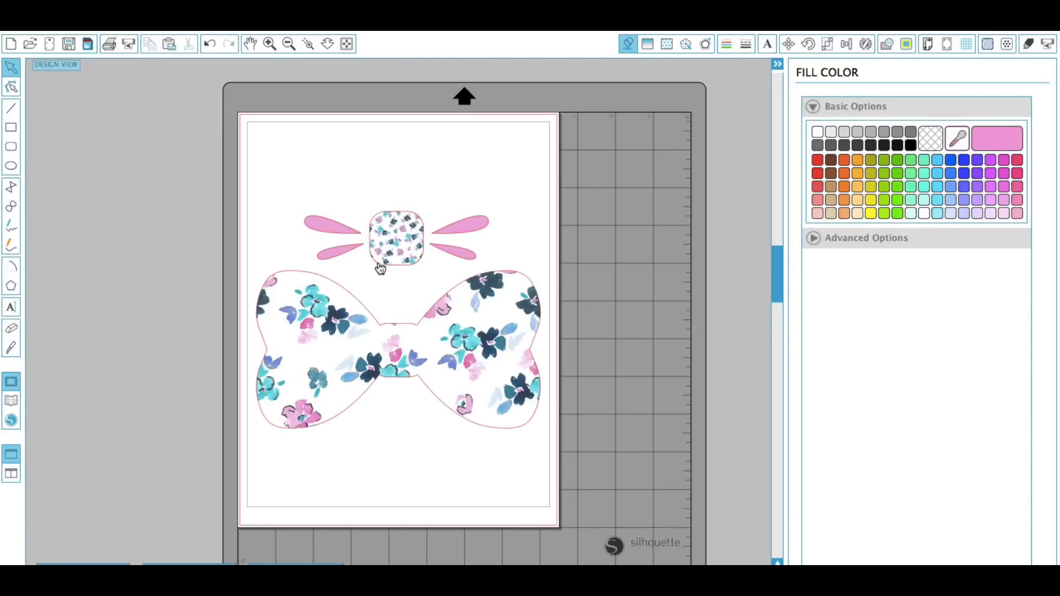
Move the square knot piece off the page and group the four pink streamers together.
drag(365, 261, 98, 223)
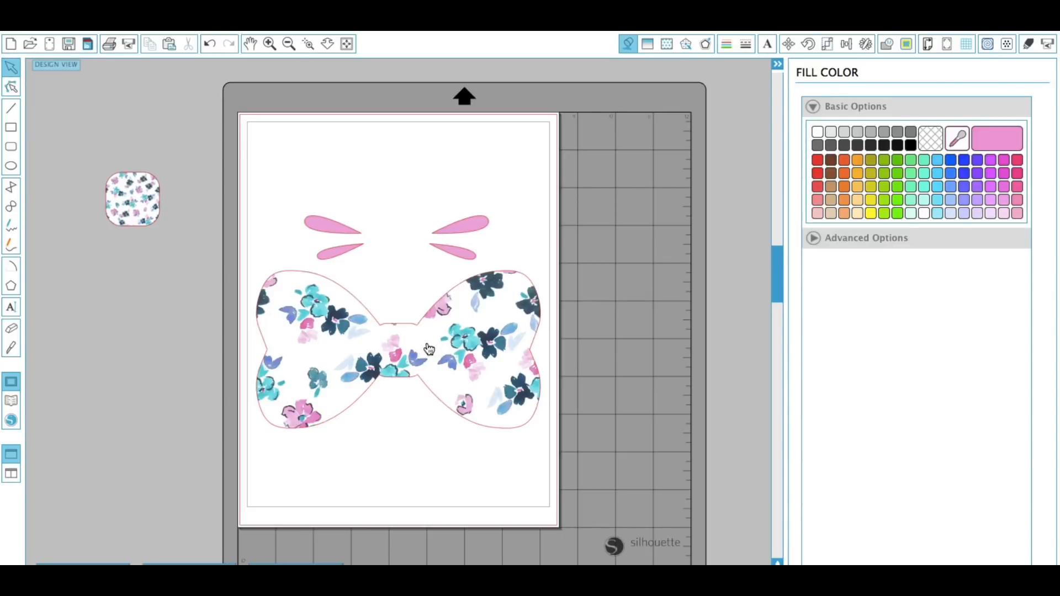
drag(291, 201, 491, 258)
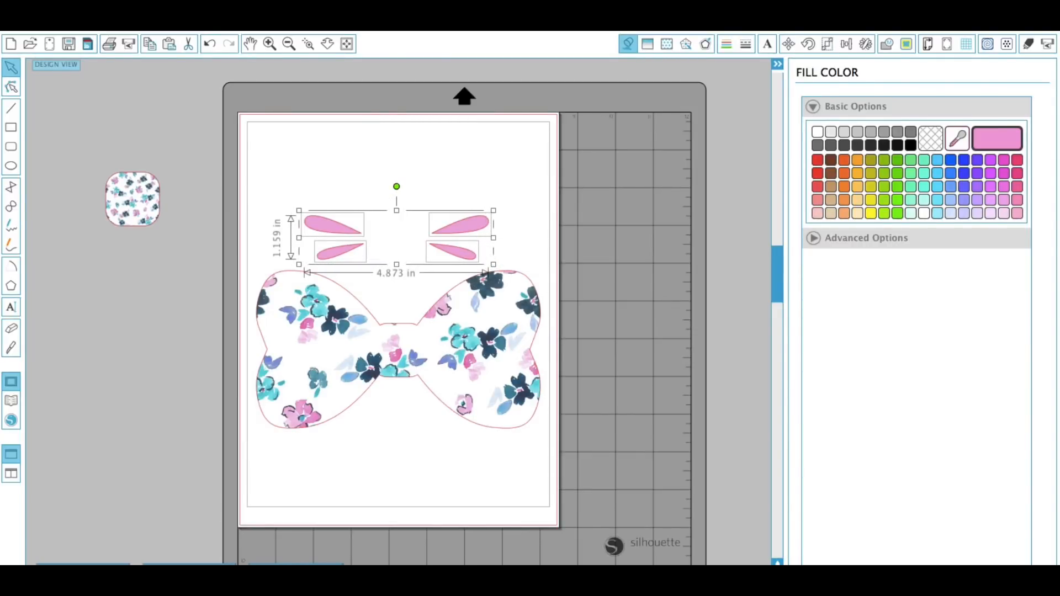
click(312, 17)
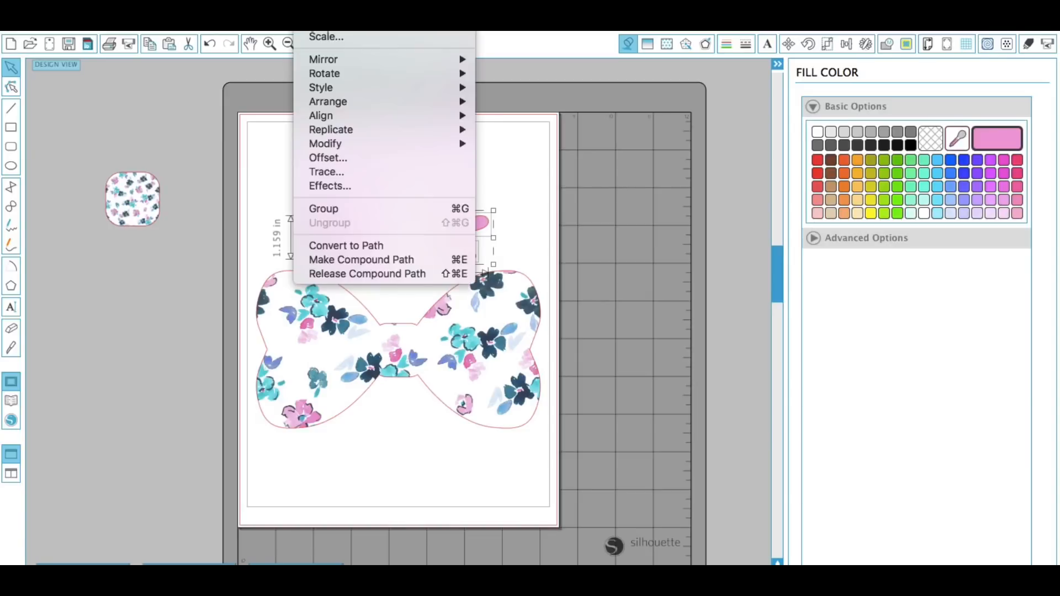
click(309, 208)
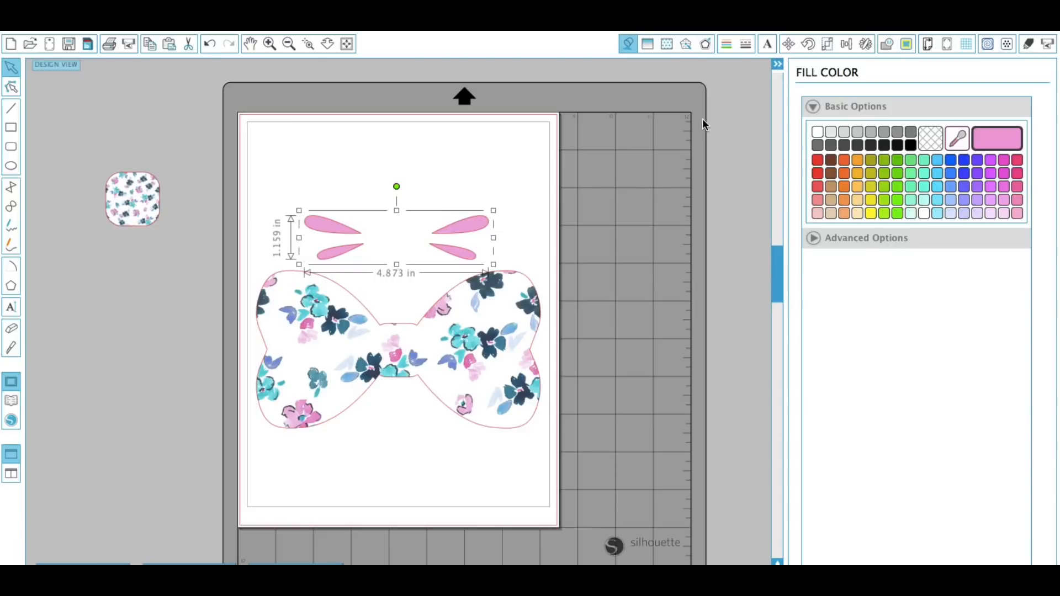
Set the grouped streamers' cut style to No Cut.
click(1025, 48)
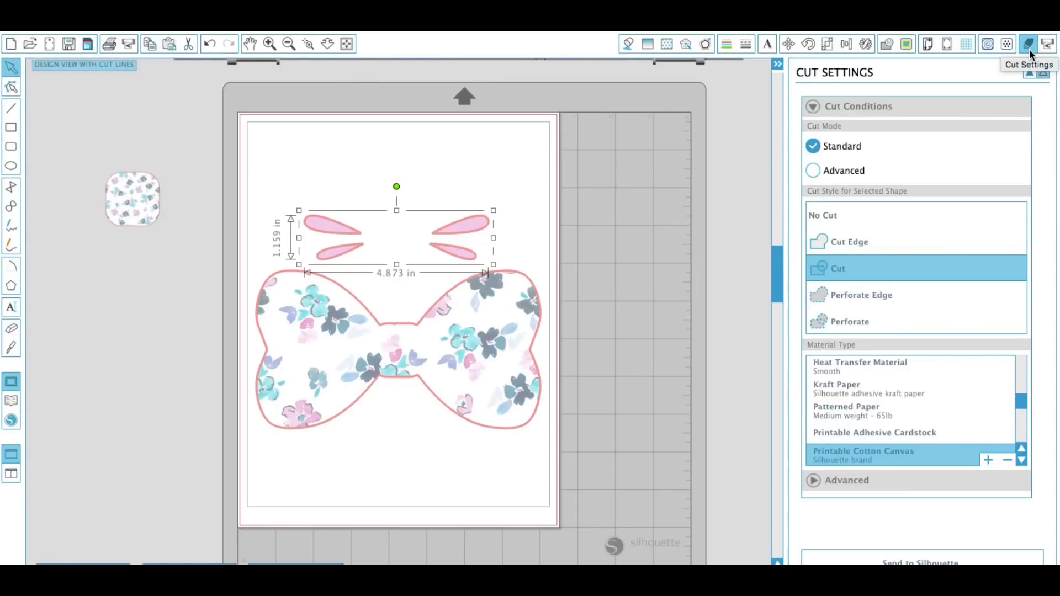
click(846, 213)
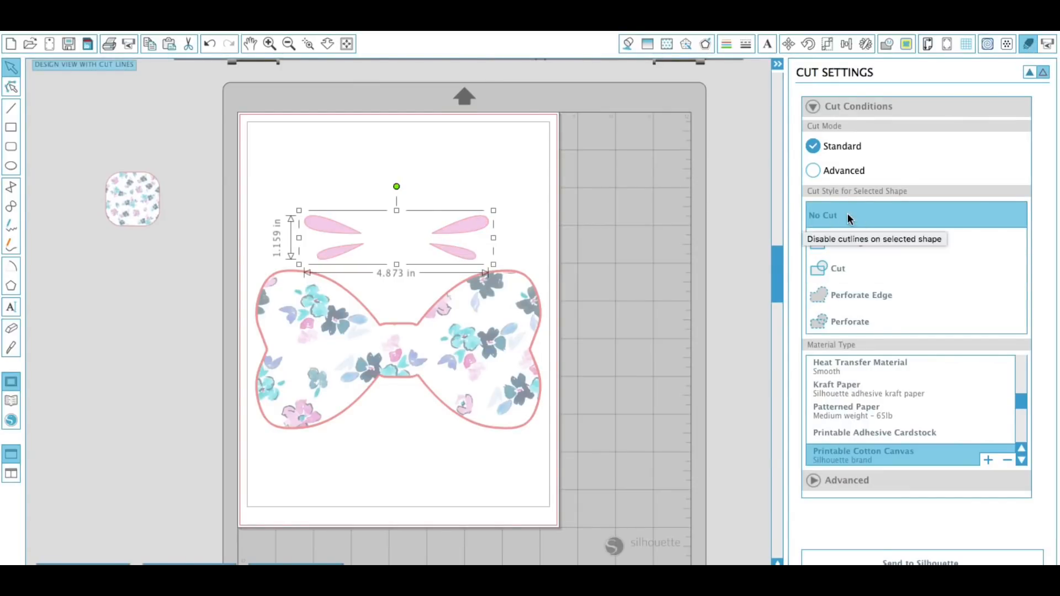
click(560, 290)
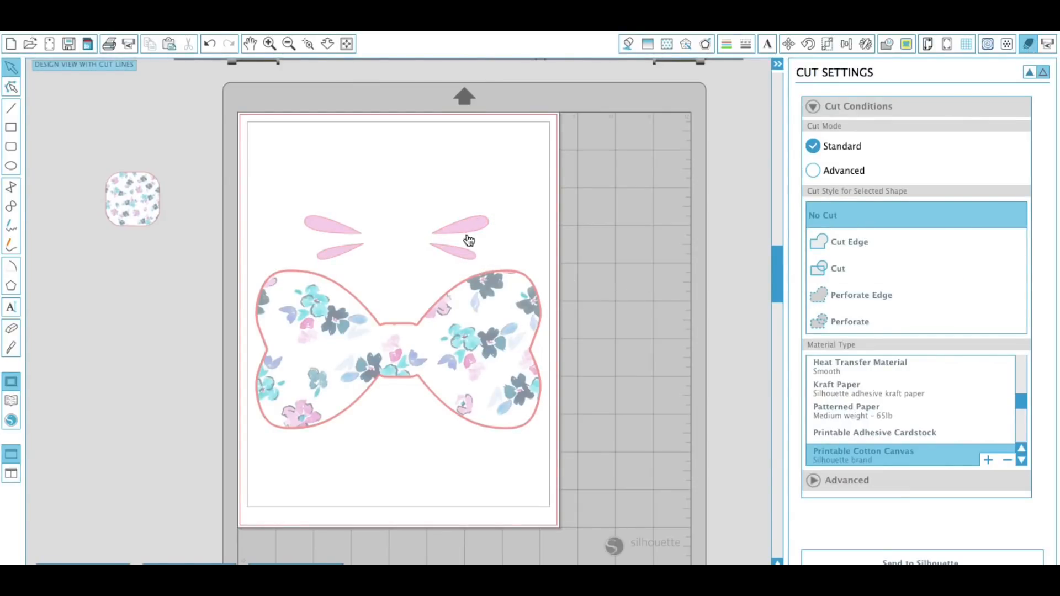
Move the streamer group down onto the centre of the bow.
drag(467, 254, 463, 368)
click(443, 440)
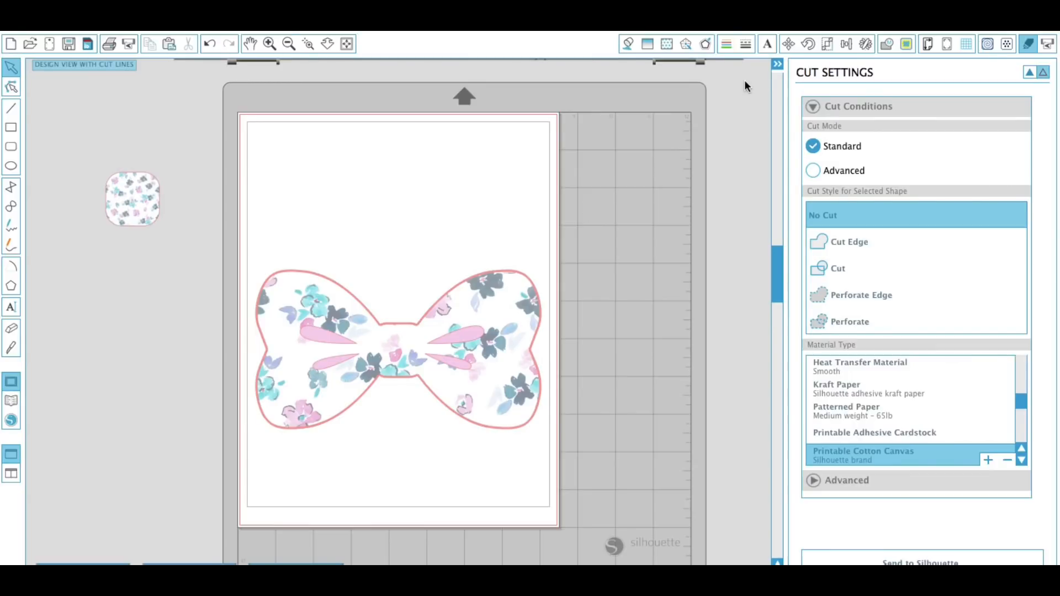
click(777, 65)
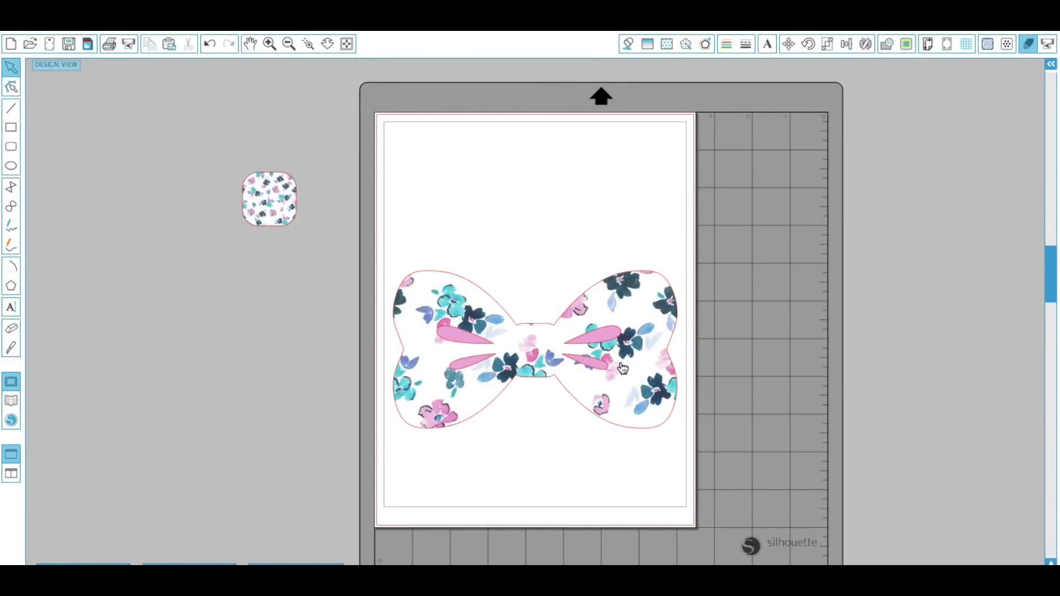
Move the pink streamer group off the page to the left of the bow.
drag(599, 368, 255, 327)
click(281, 379)
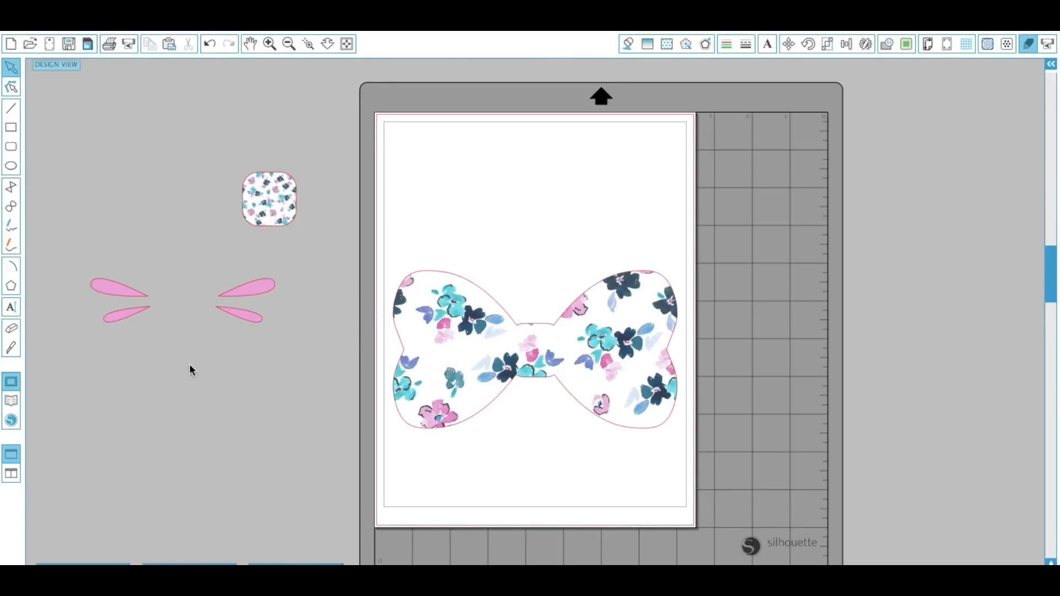
Add a three-line text reading "Handmade", "By", "Crafticakes7" beside the page.
click(11, 308)
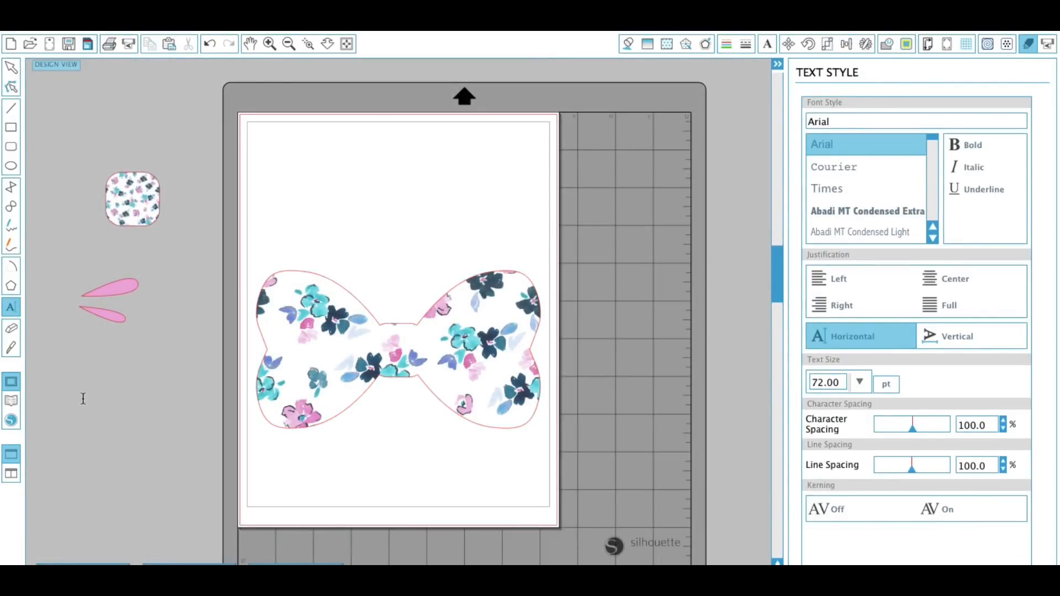
click(83, 398)
text(Han)
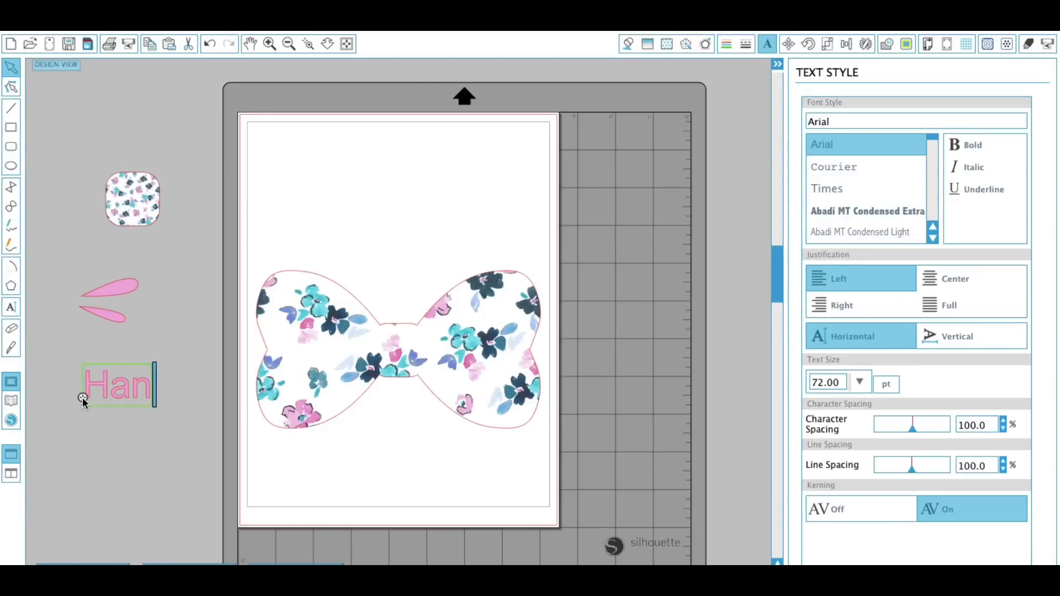
text(dmade)
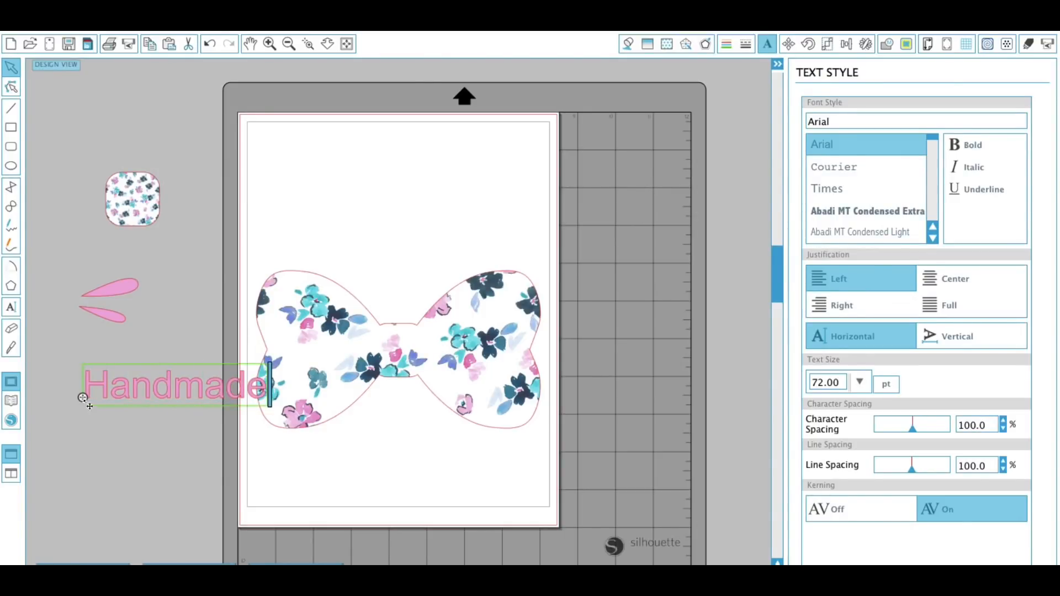
key(Return)
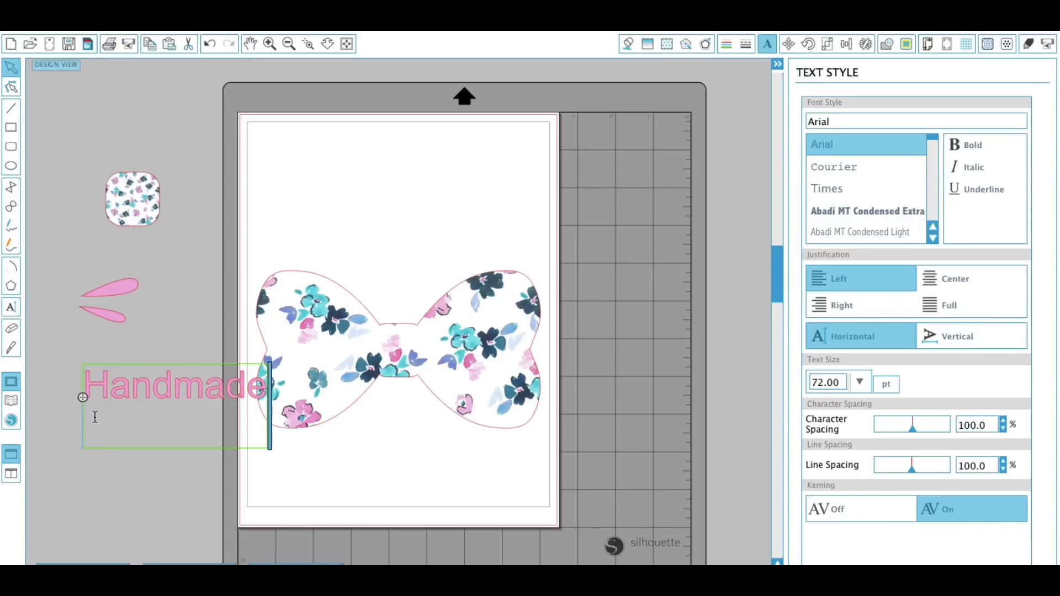
text(By)
key(Return)
text(C)
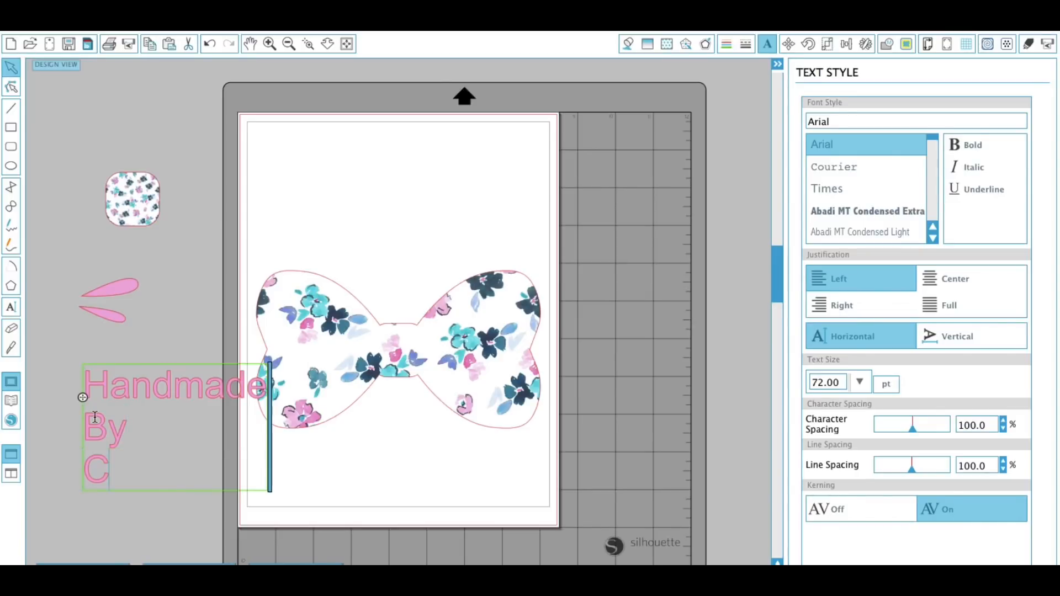
text(rafticale)
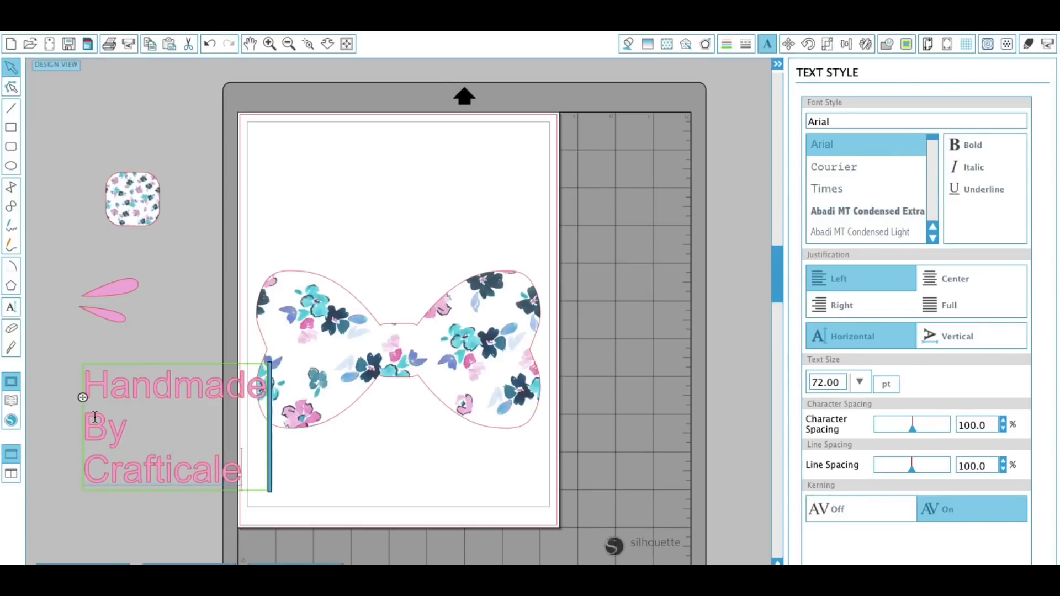
key(BackSpace)
key(BackSpace)
text(kes)
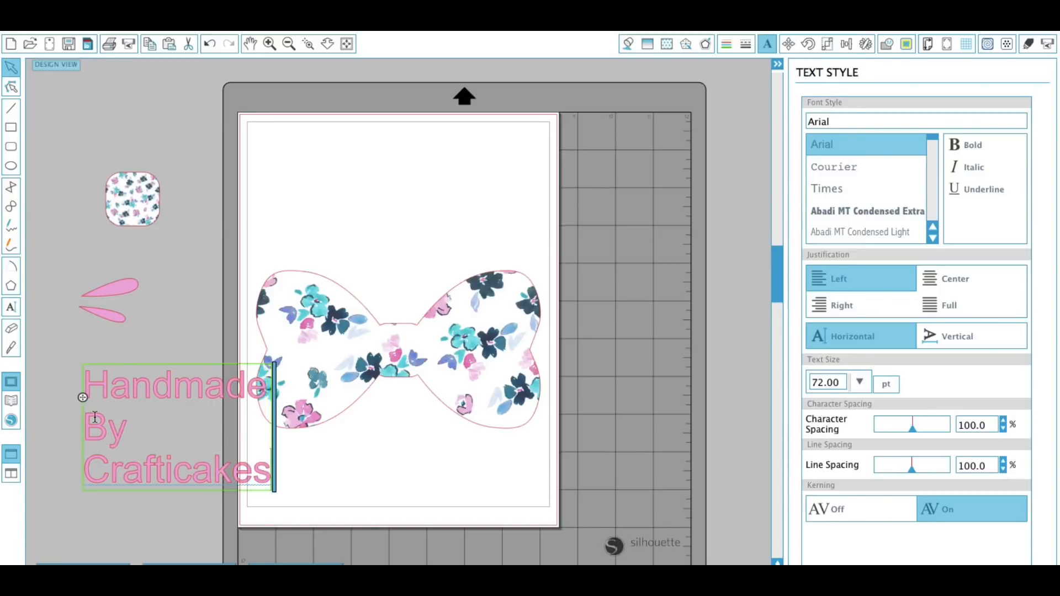
text(7)
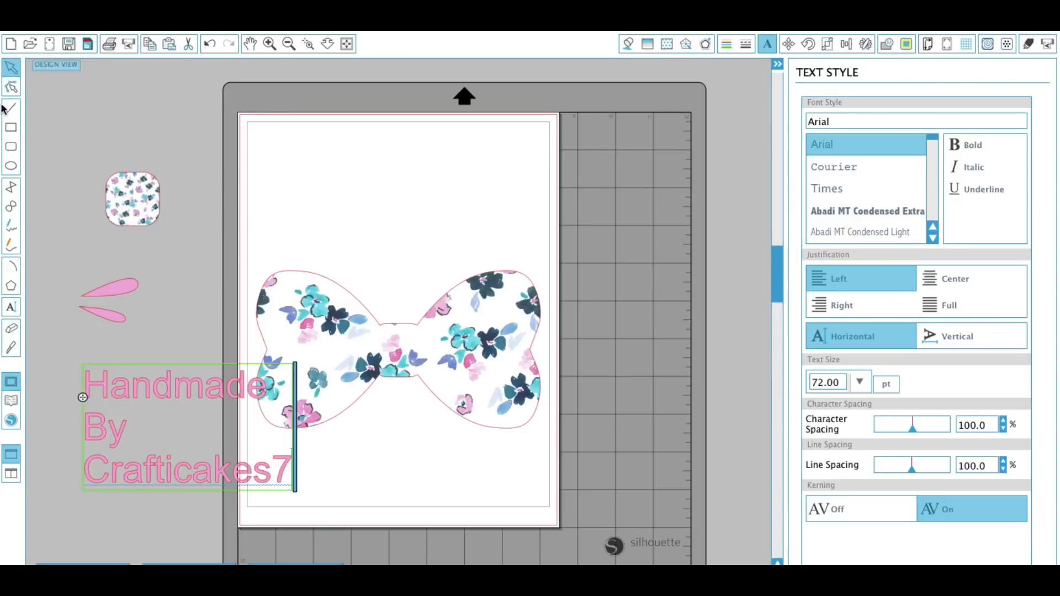
click(40, 372)
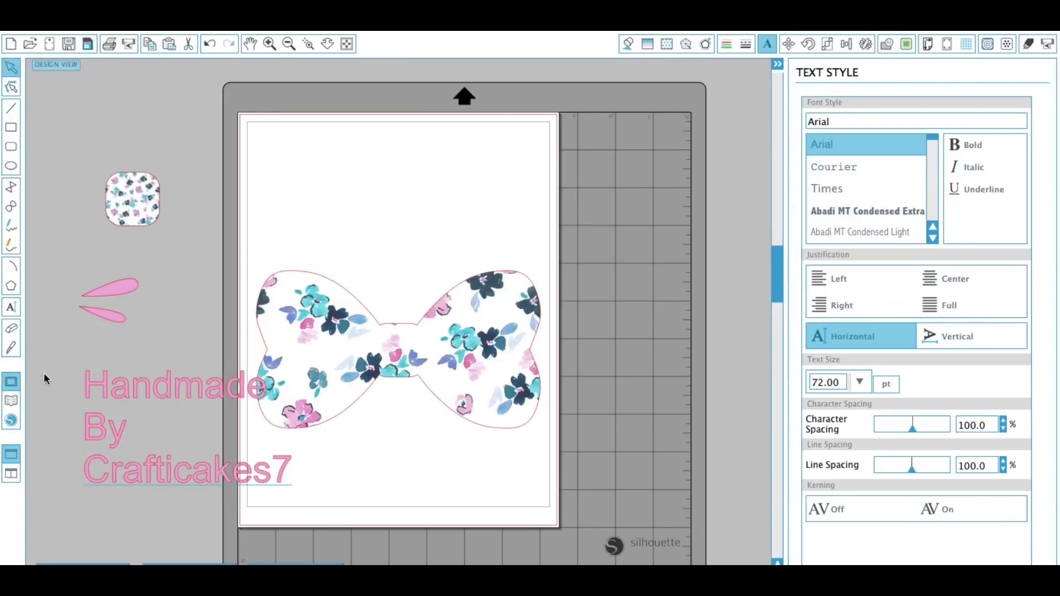
Move the text onto the page above the bow and set its fill and line colour to black.
click(137, 481)
drag(136, 480, 358, 269)
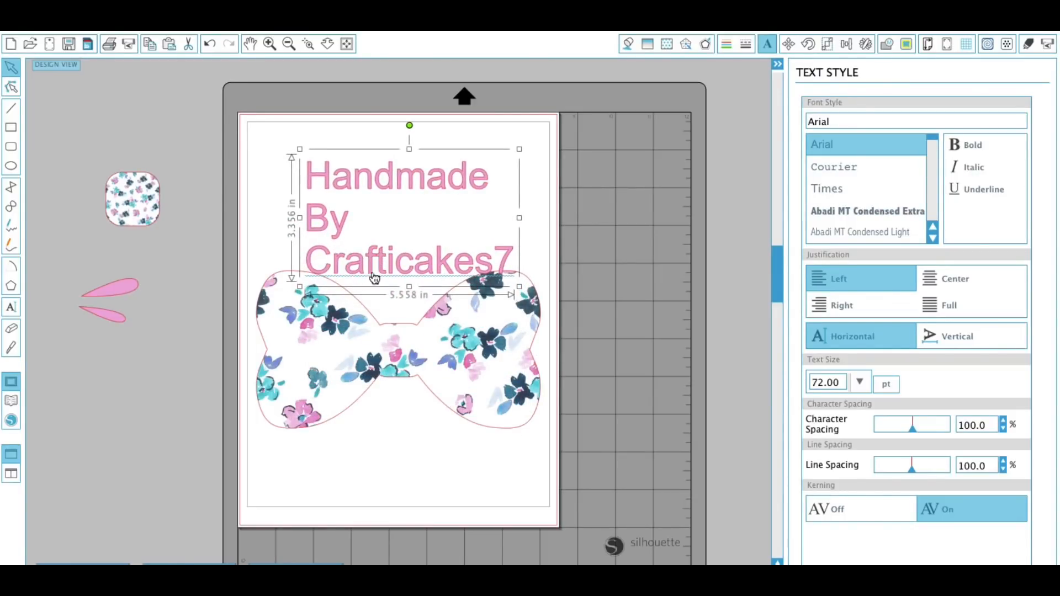
click(630, 43)
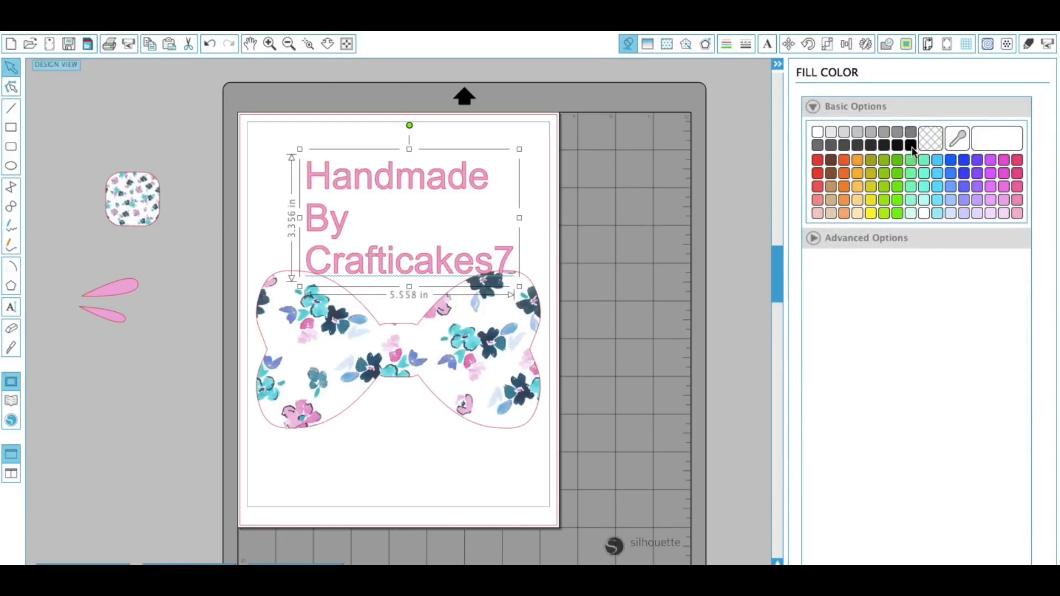
click(910, 146)
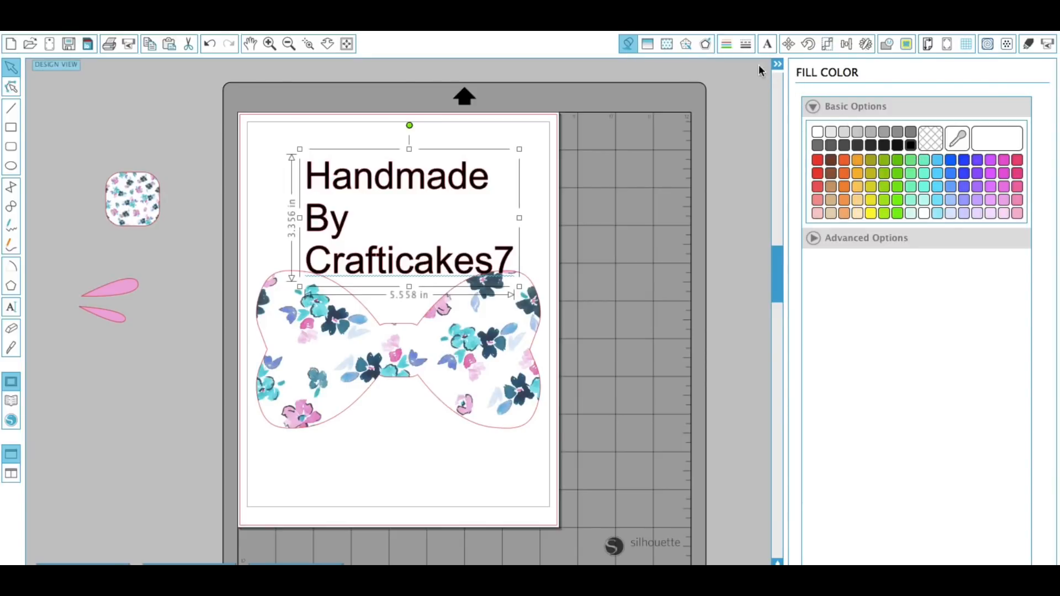
click(726, 44)
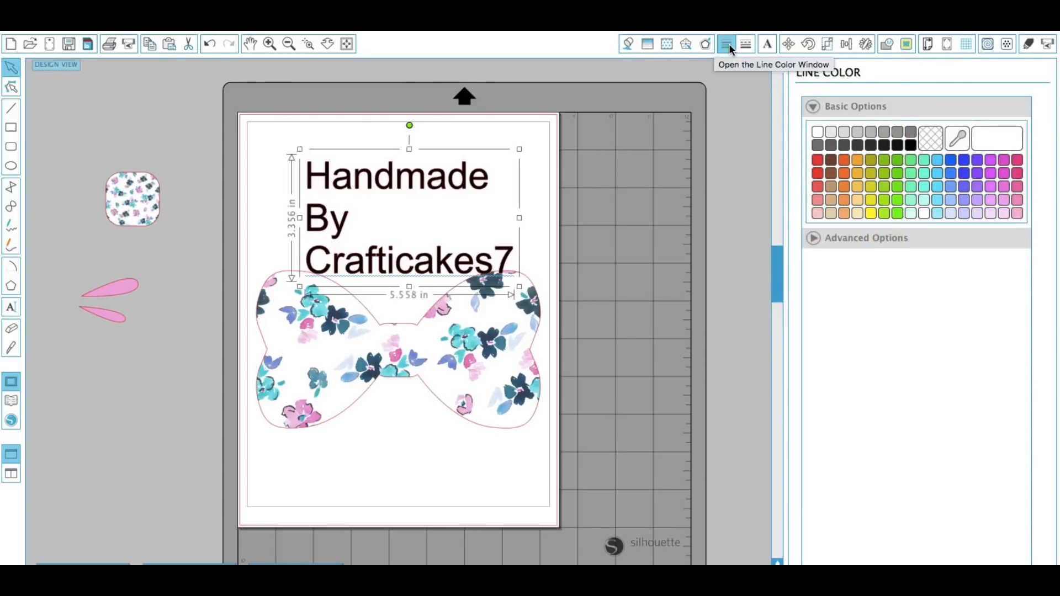
click(913, 147)
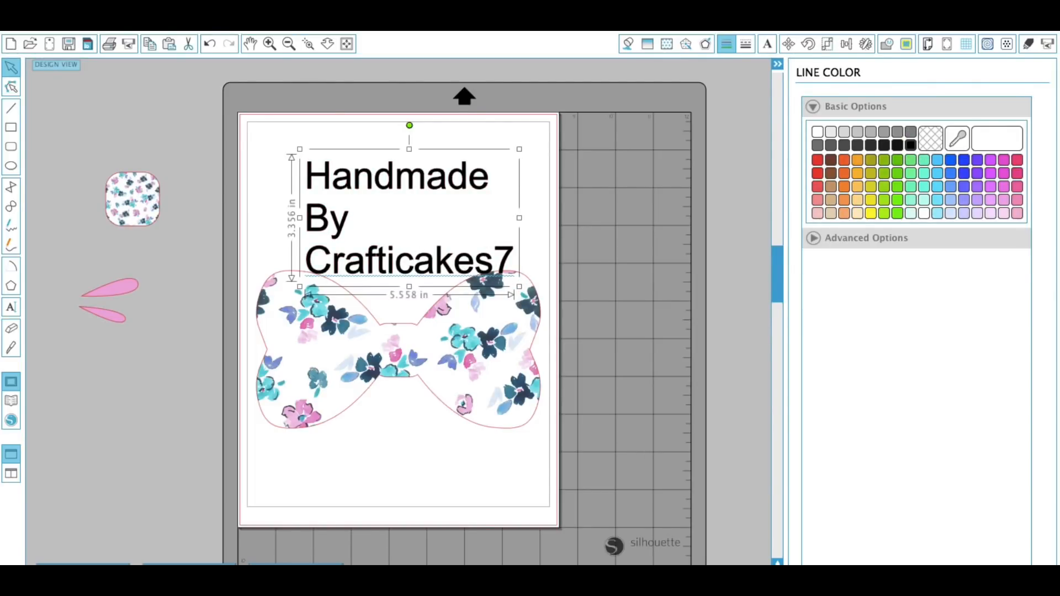
Ungroup the text into separate lines.
click(310, 31)
click(335, 221)
click(539, 246)
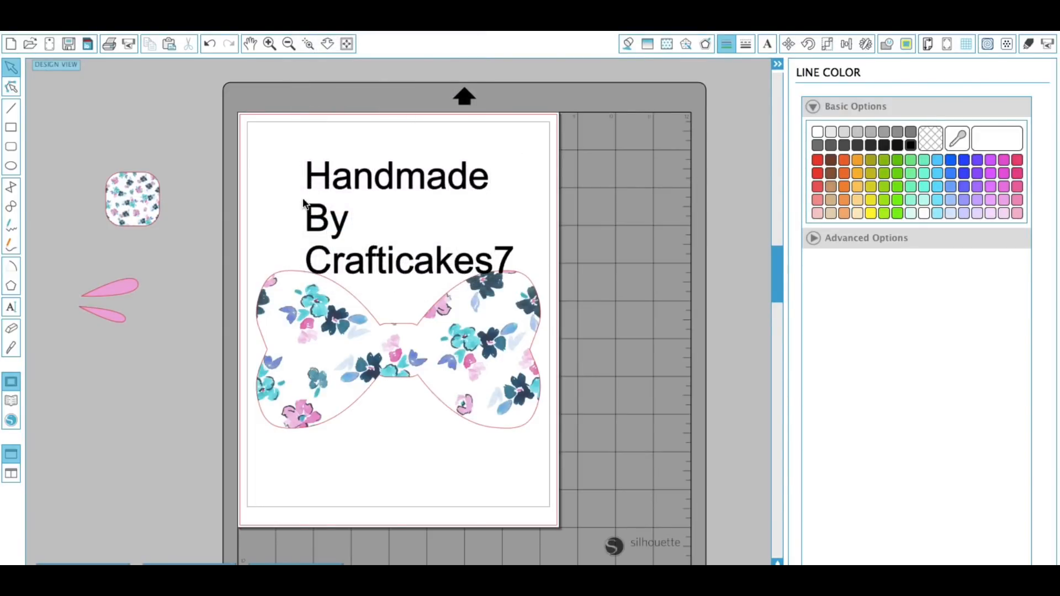
click(321, 212)
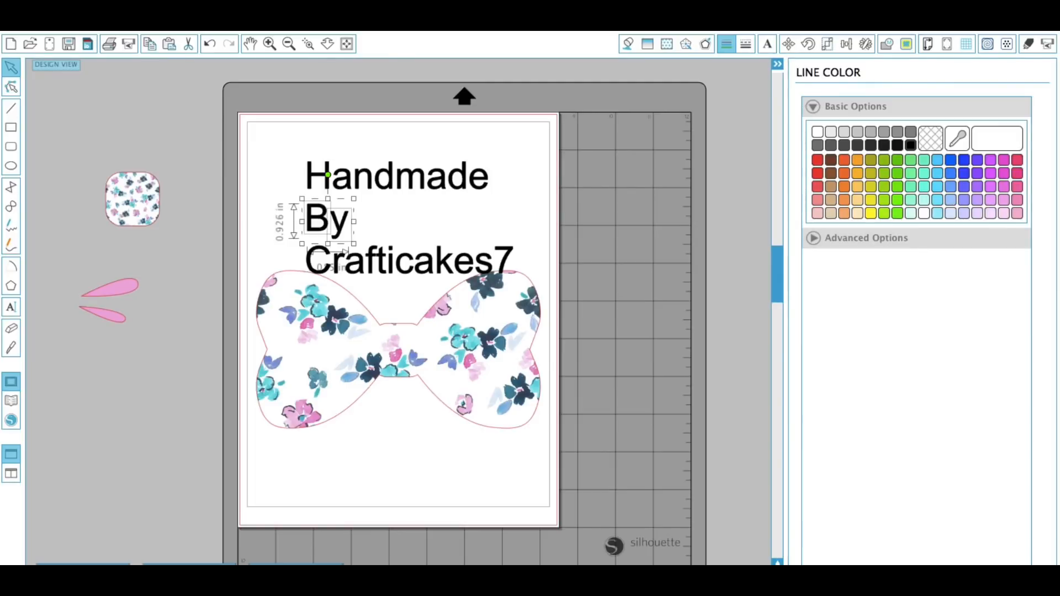
click(310, 31)
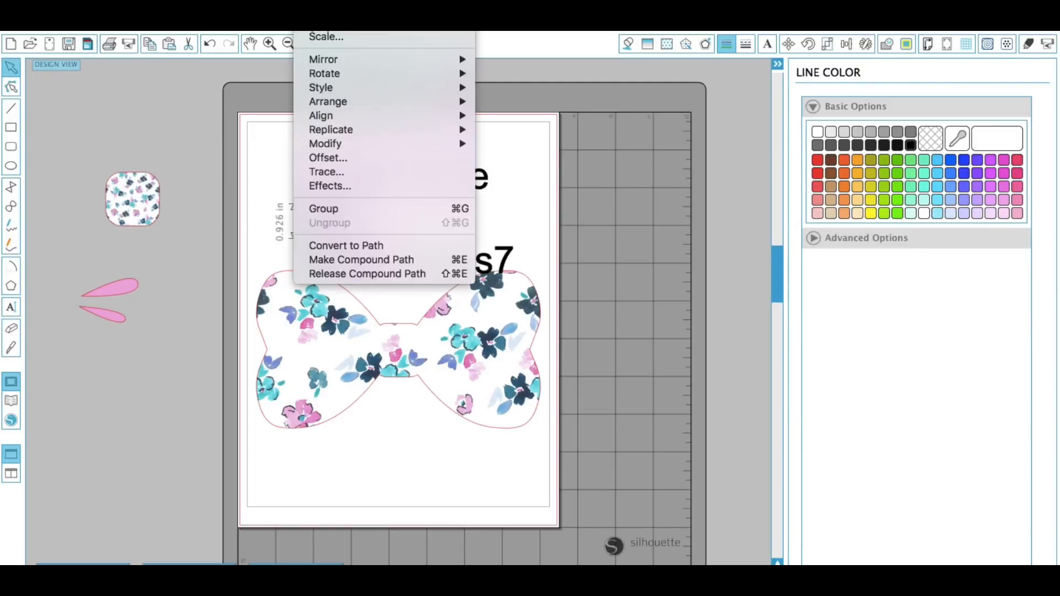
click(333, 208)
click(395, 223)
drag(305, 145, 488, 196)
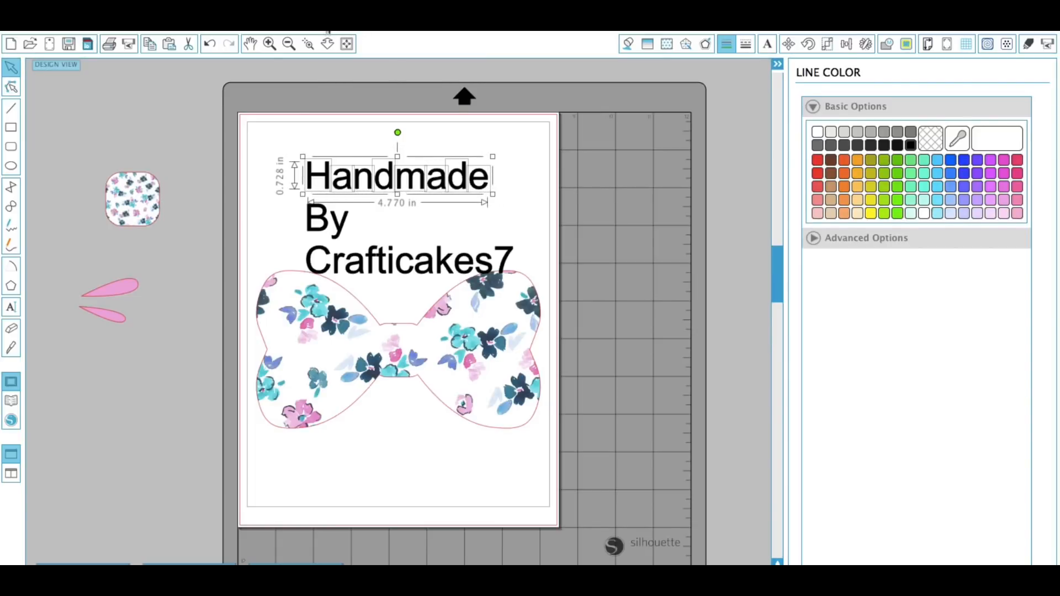
click(327, 32)
click(355, 213)
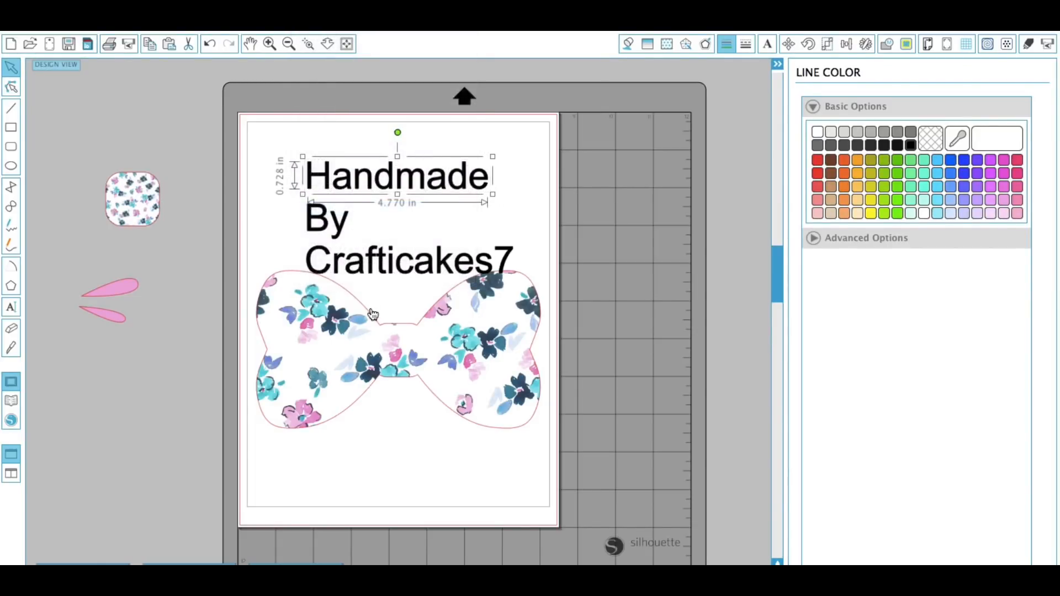
drag(302, 238, 534, 283)
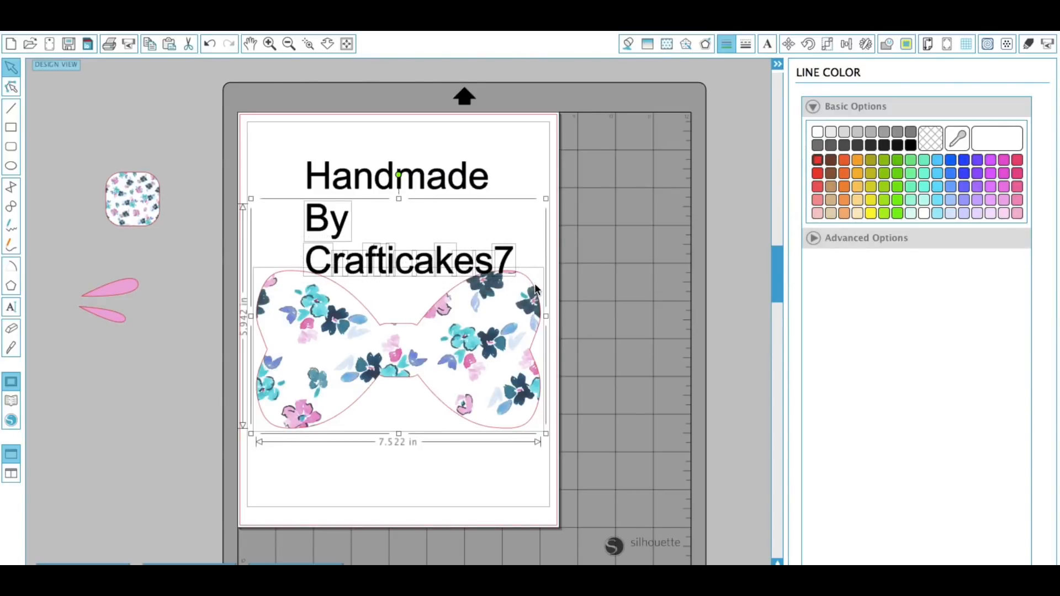
click(614, 353)
Move the bow lower and restack the text lines closely, centring By between Handmade and Crafticakes7.
drag(487, 426, 493, 521)
click(371, 277)
drag(313, 227, 209, 170)
drag(293, 239, 518, 291)
click(313, 16)
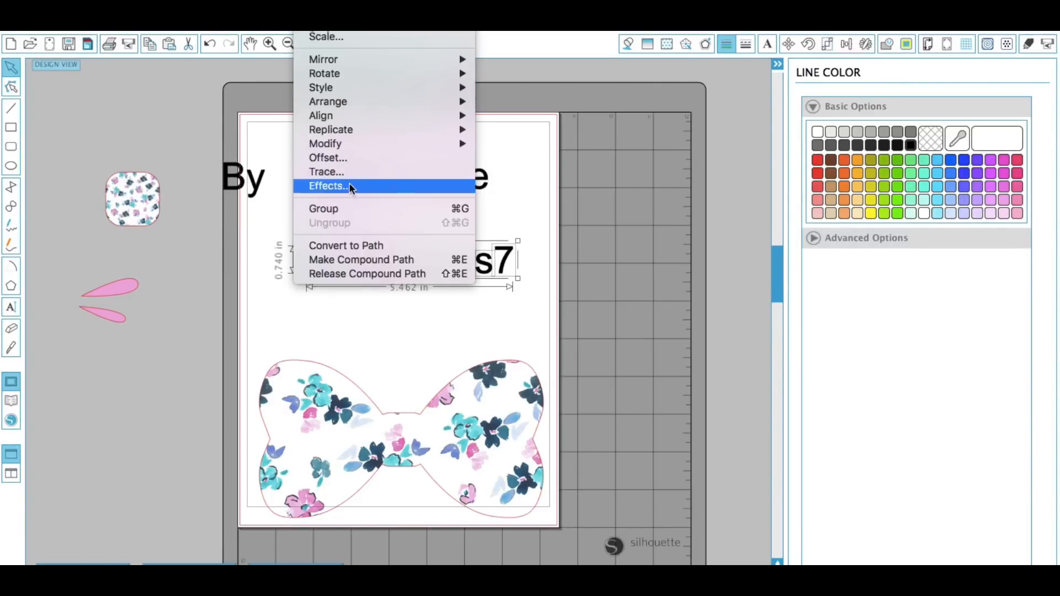
click(347, 204)
click(403, 307)
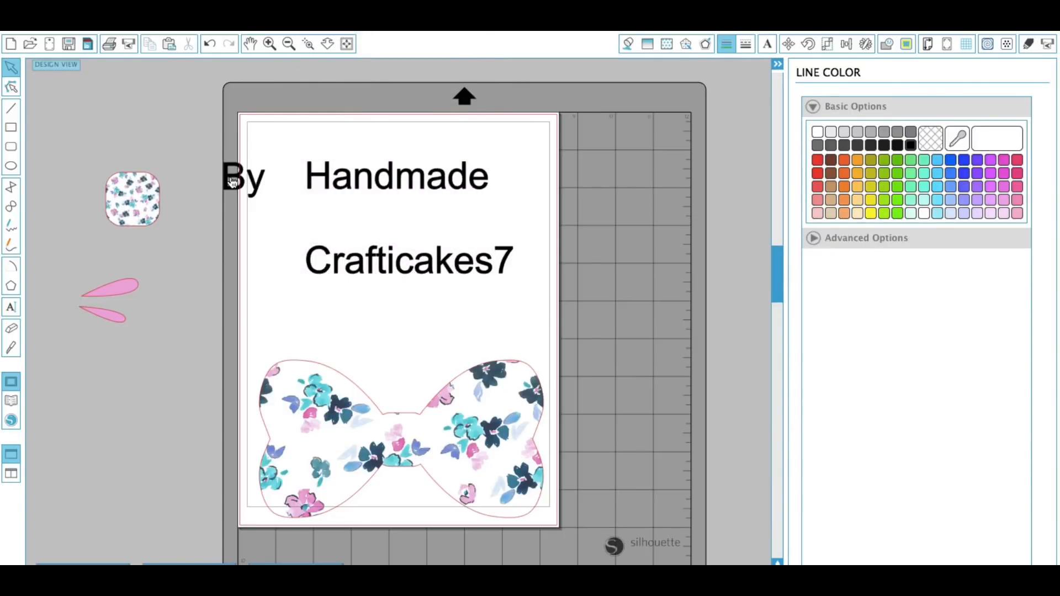
drag(244, 182, 397, 221)
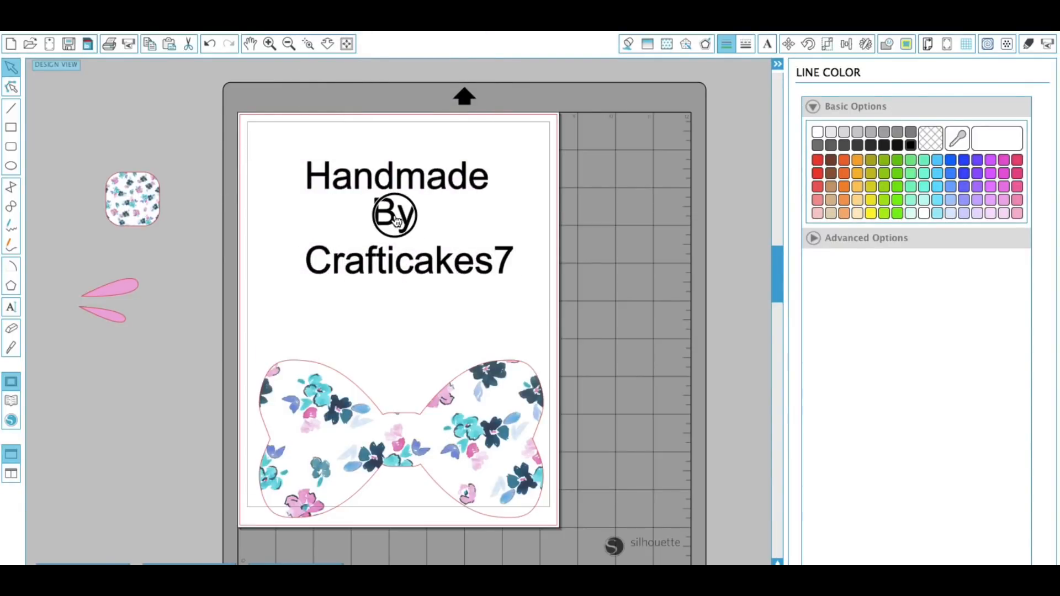
drag(402, 260, 419, 246)
click(432, 183)
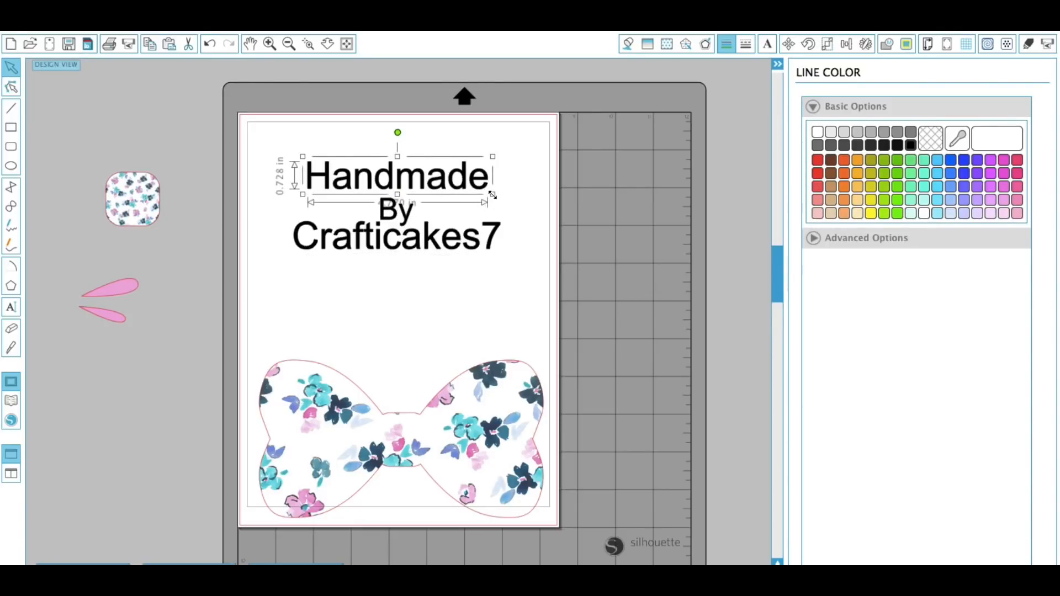
drag(493, 195, 463, 193)
click(458, 285)
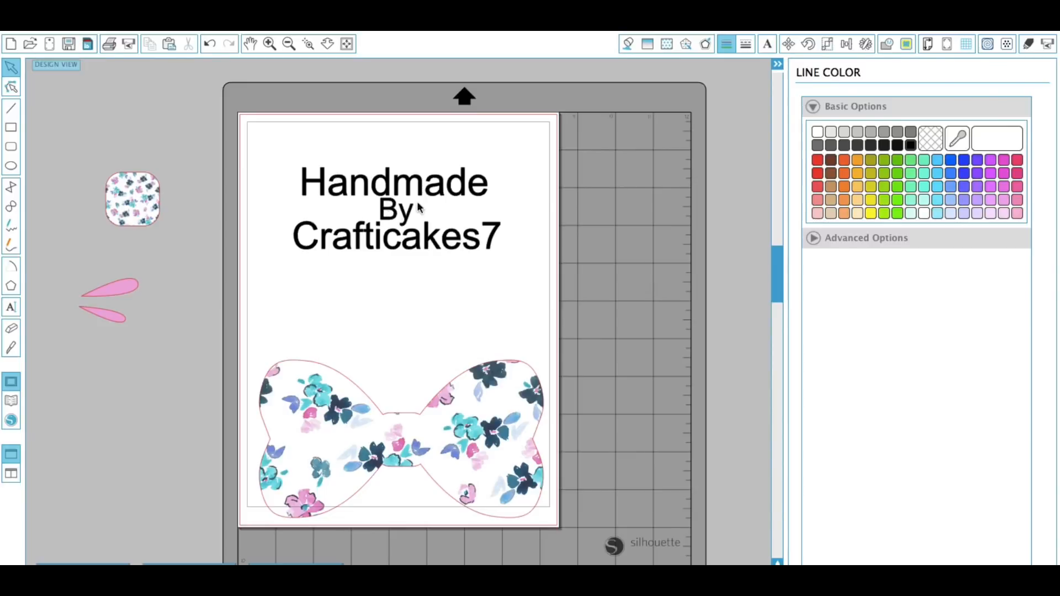
Browse the font list for the Handmade line.
click(399, 187)
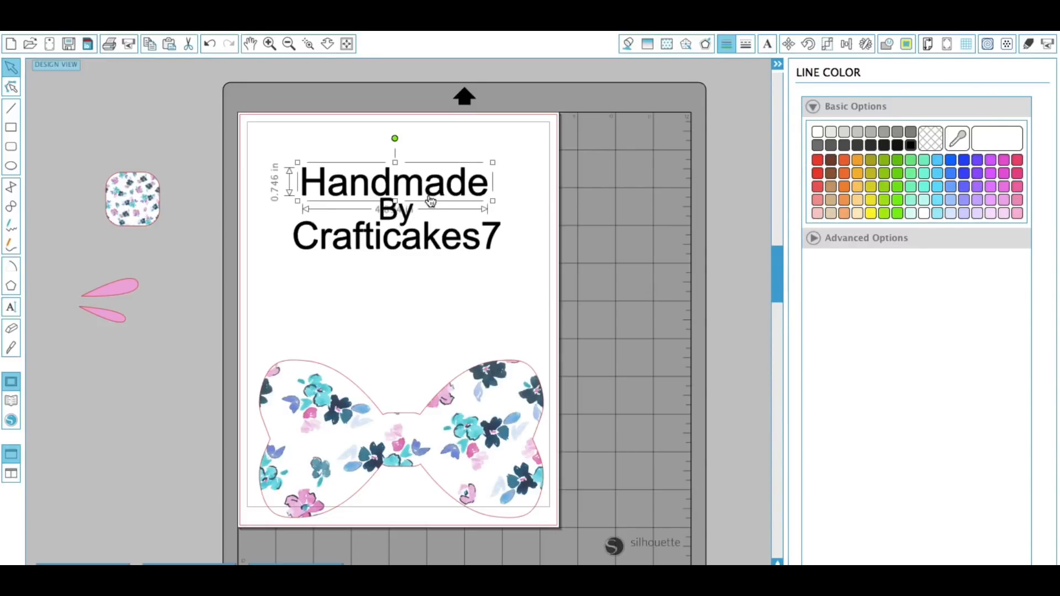
click(768, 44)
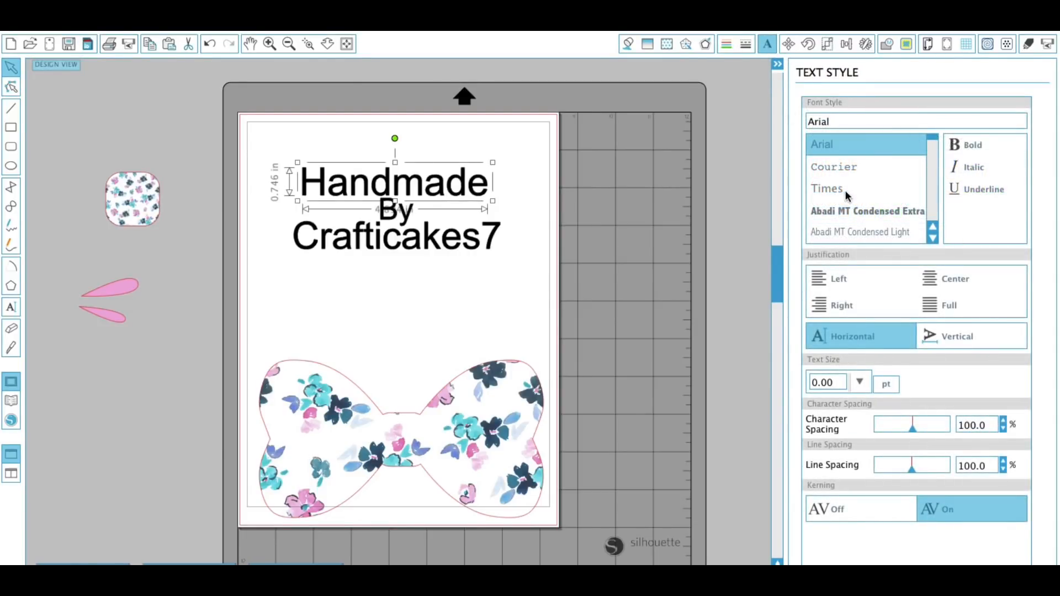
click(842, 213)
click(932, 238)
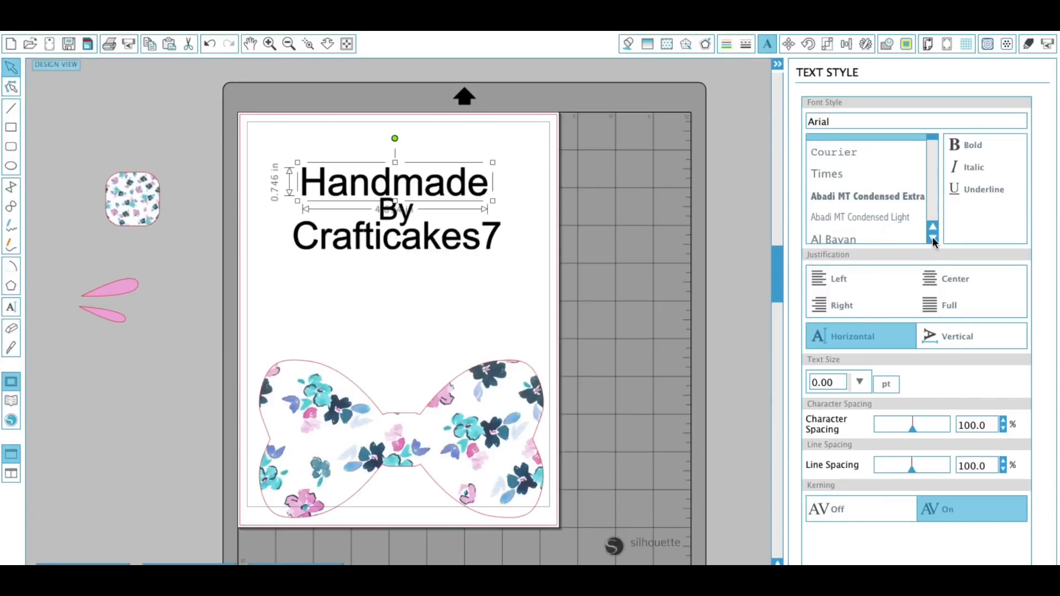
scroll(890, 201, up, 1)
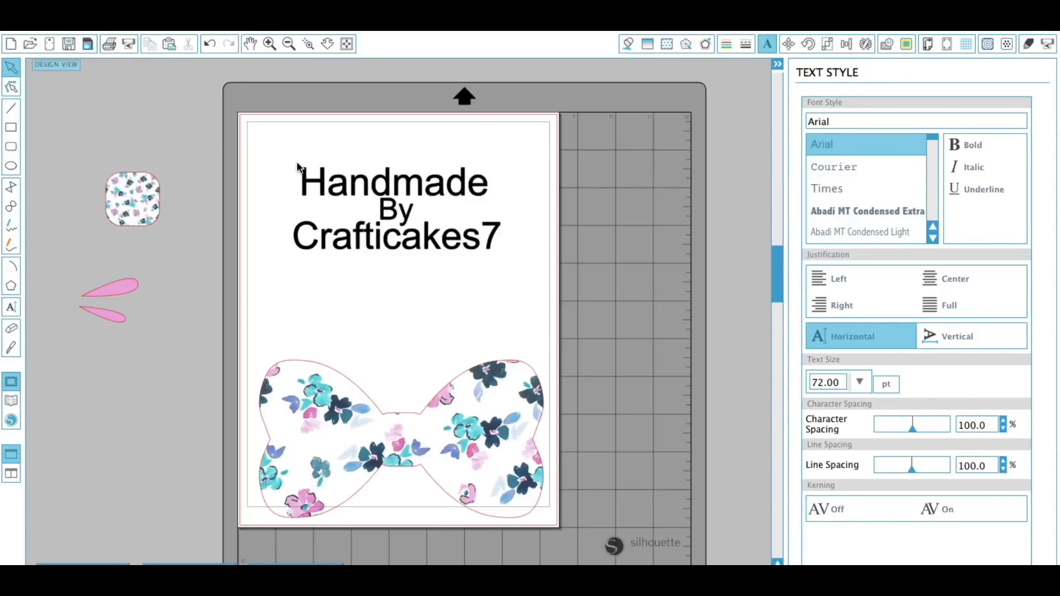
Group the three text lines together and move the bow up just beneath them.
drag(290, 153, 517, 271)
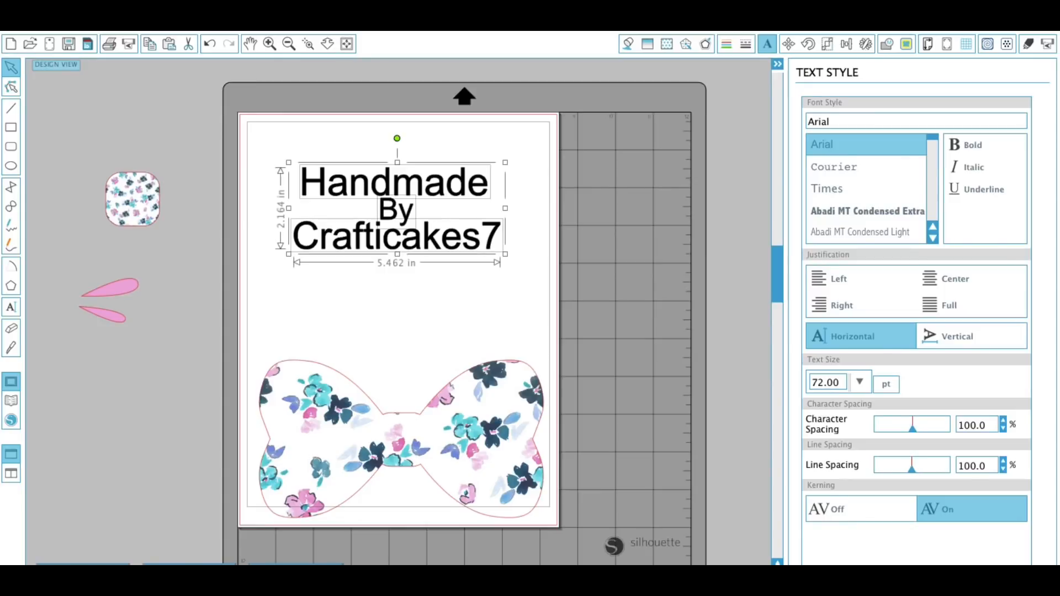
click(310, 8)
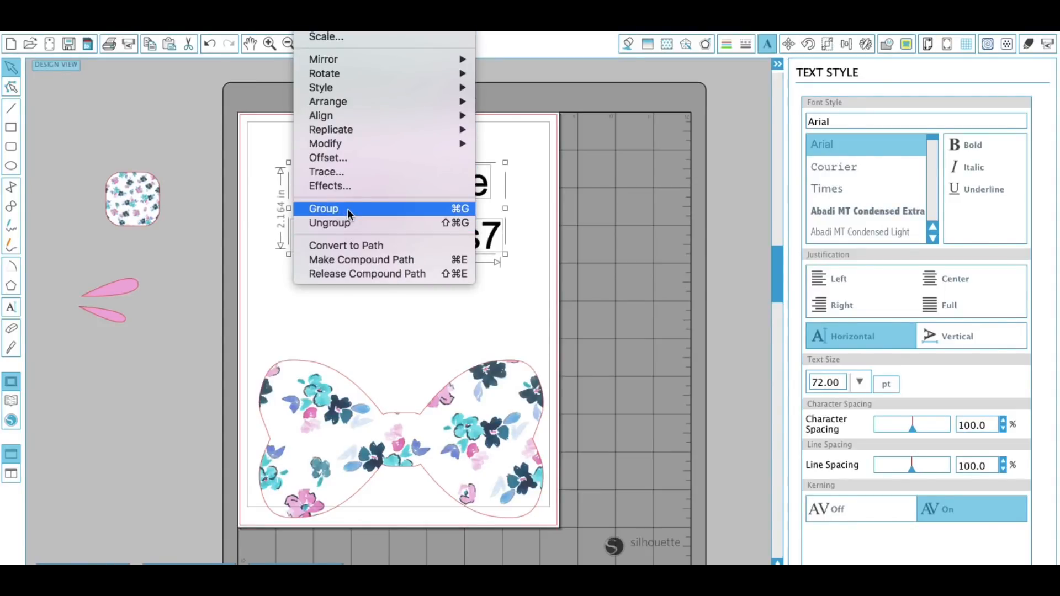
click(346, 208)
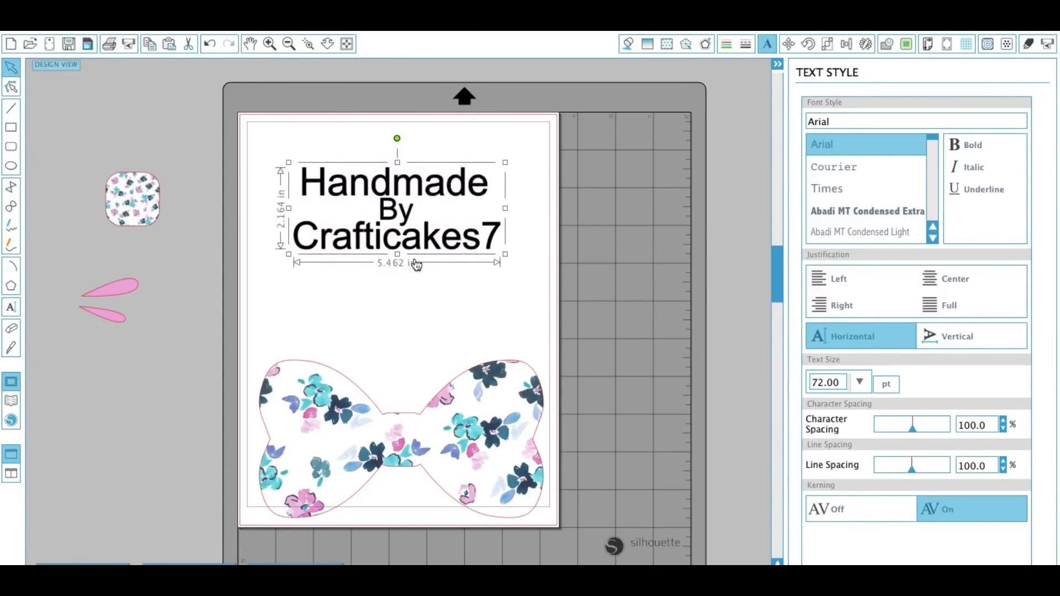
drag(429, 410, 427, 291)
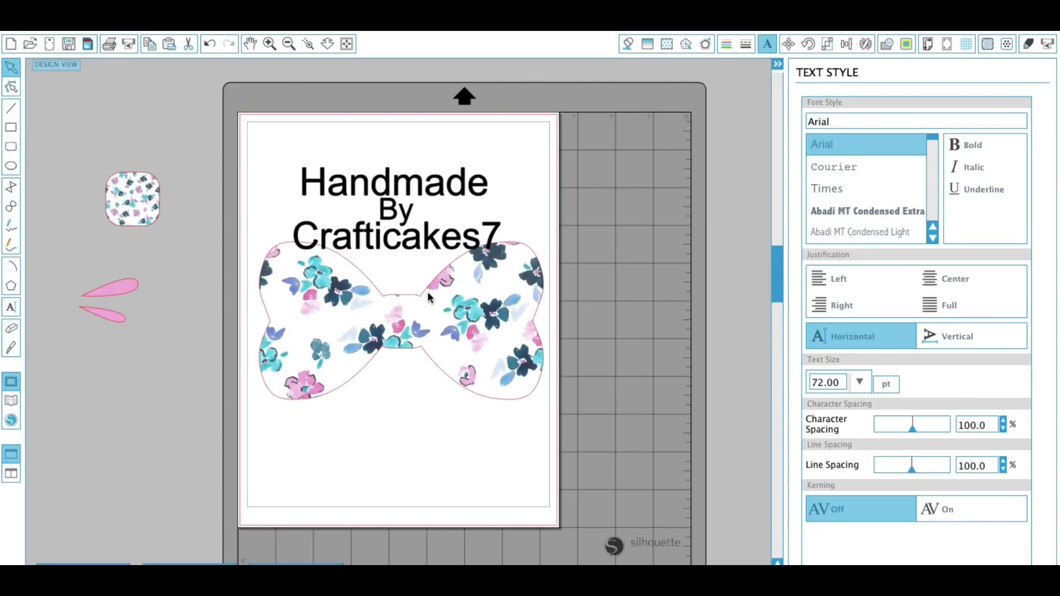
Move the text label up and set its cut style to No Cut.
drag(428, 254, 426, 215)
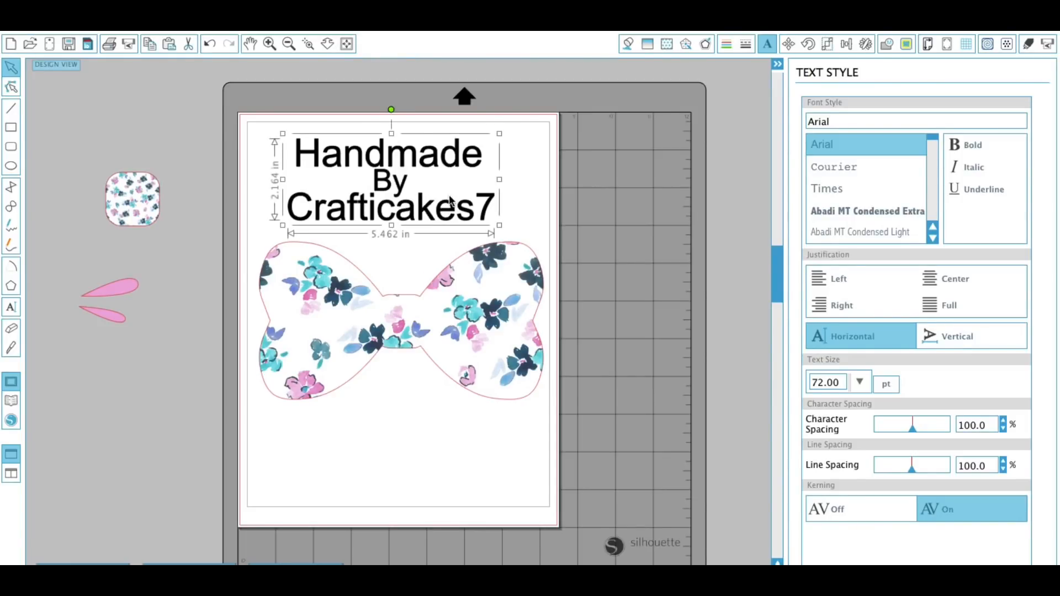
click(1029, 44)
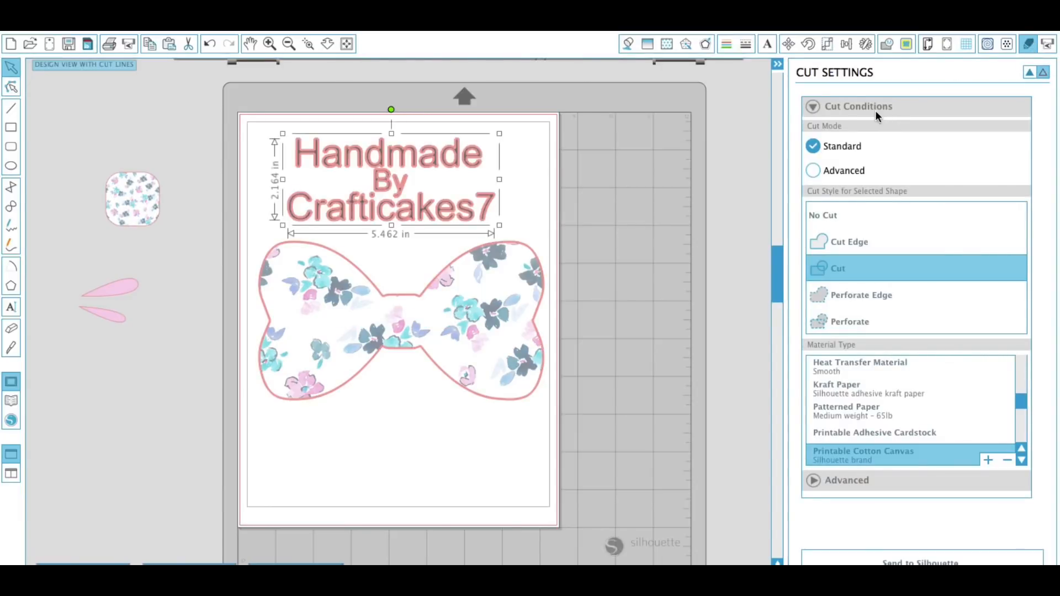
click(835, 217)
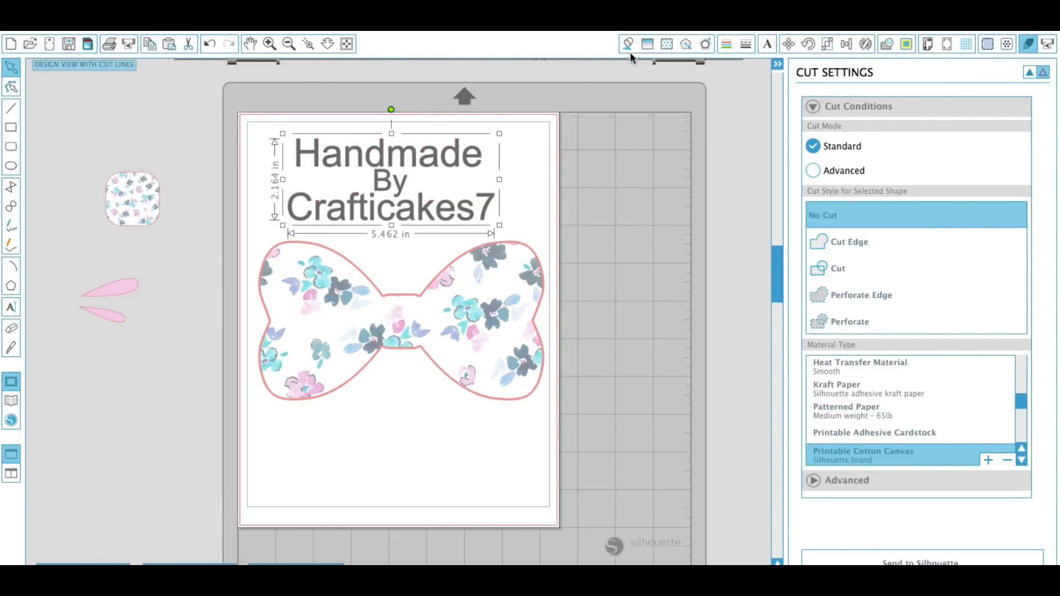
click(776, 66)
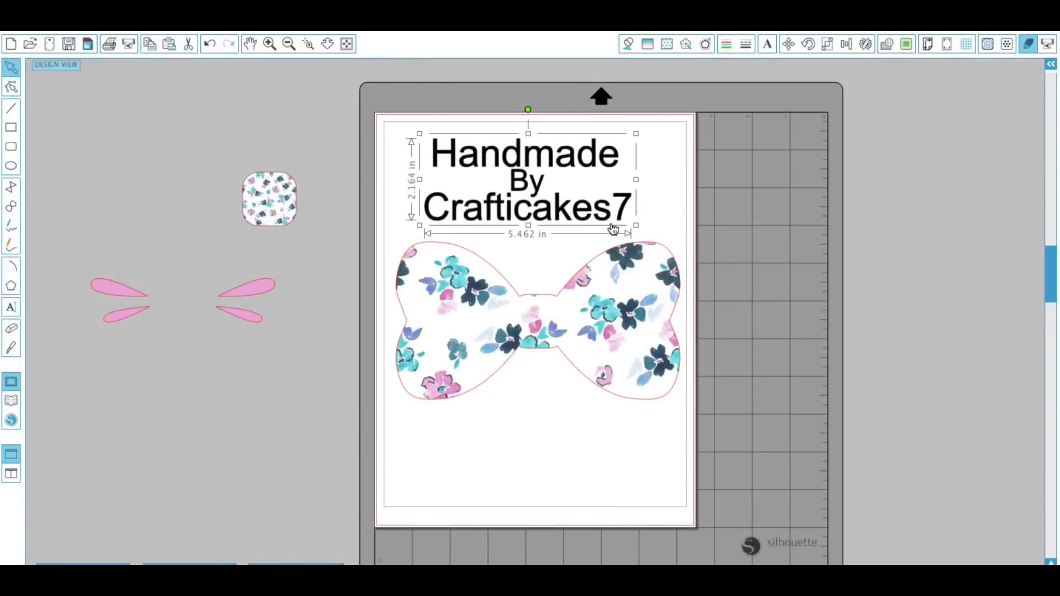
Move the text label onto the centre of the bow and nudge it into place.
drag(600, 243, 586, 340)
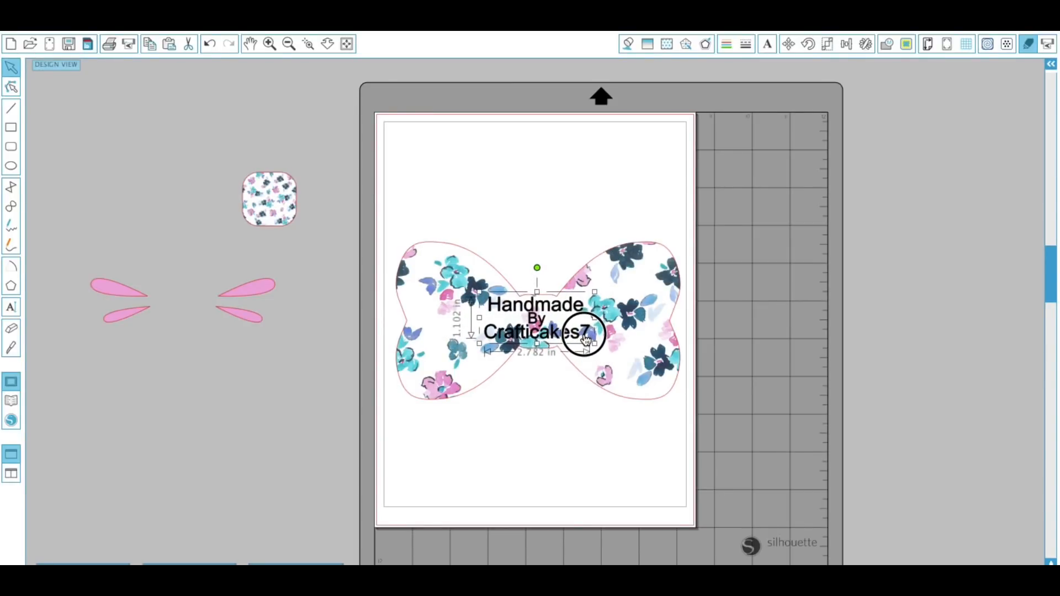
click(561, 396)
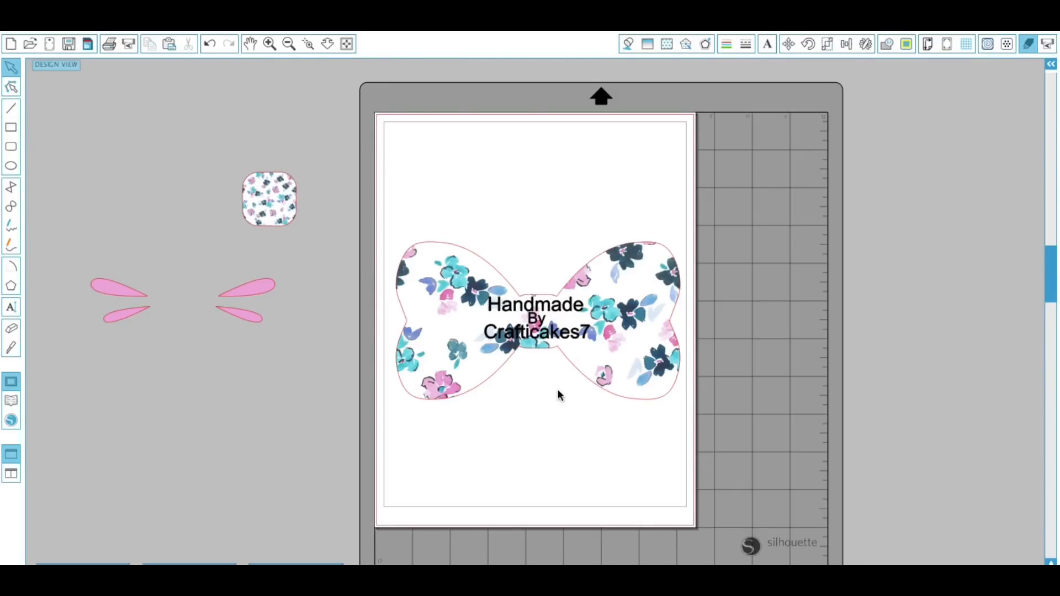
drag(574, 334, 573, 336)
click(562, 398)
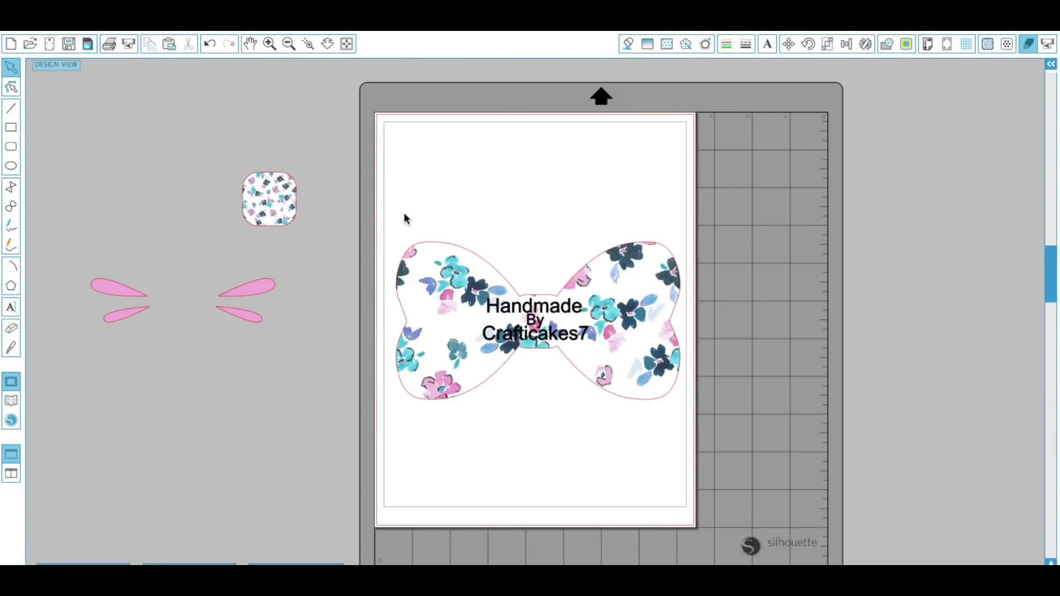
Select the bow together with its text and group them.
click(457, 286)
drag(672, 422, 688, 422)
click(324, 28)
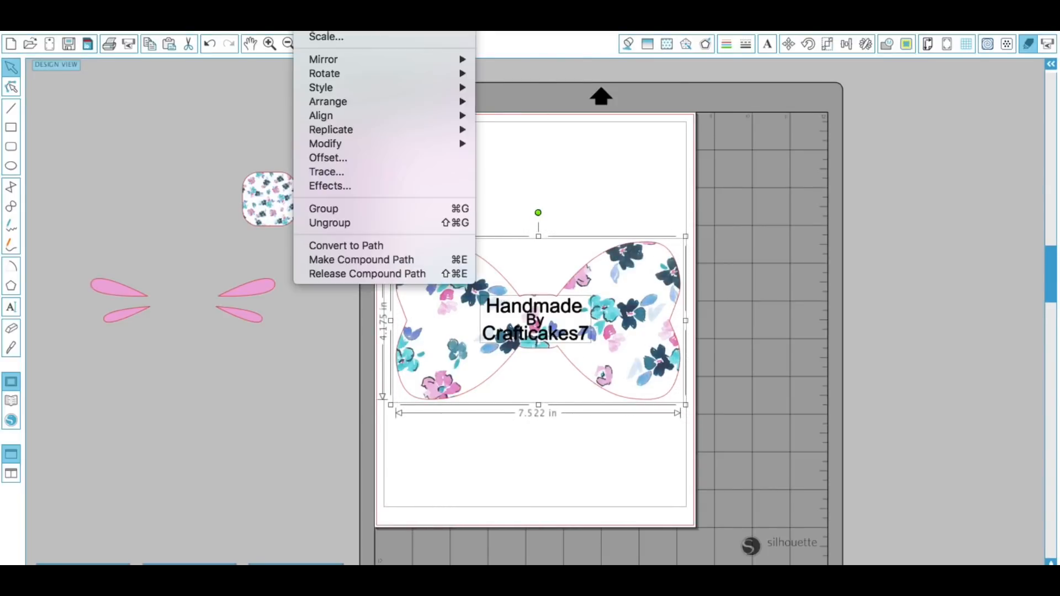
click(343, 212)
Scale the grouped bow label down to about 1.86 in wide by 1.03 in tall.
click(563, 445)
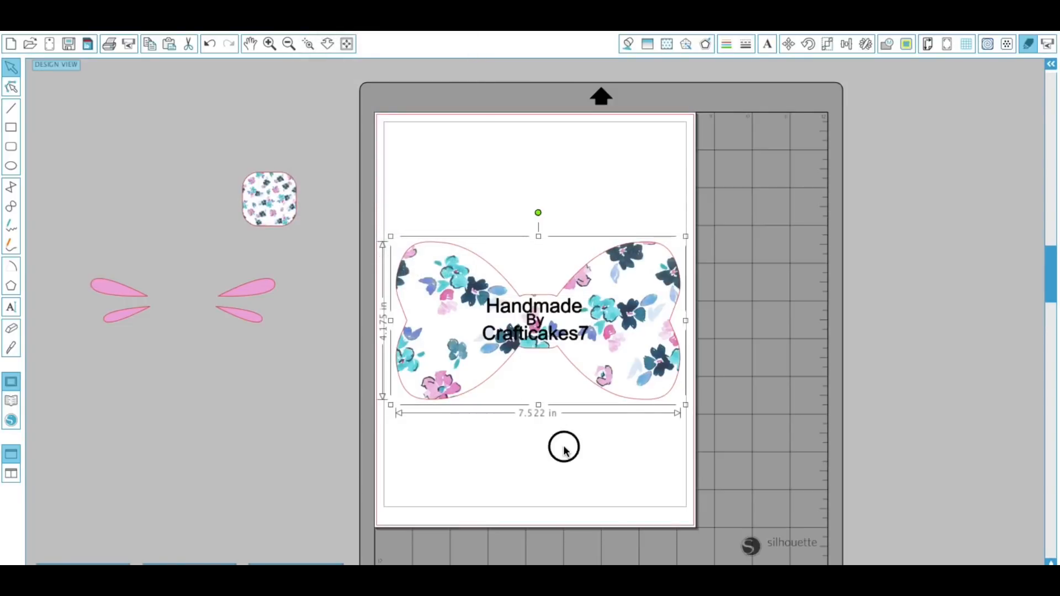
click(644, 399)
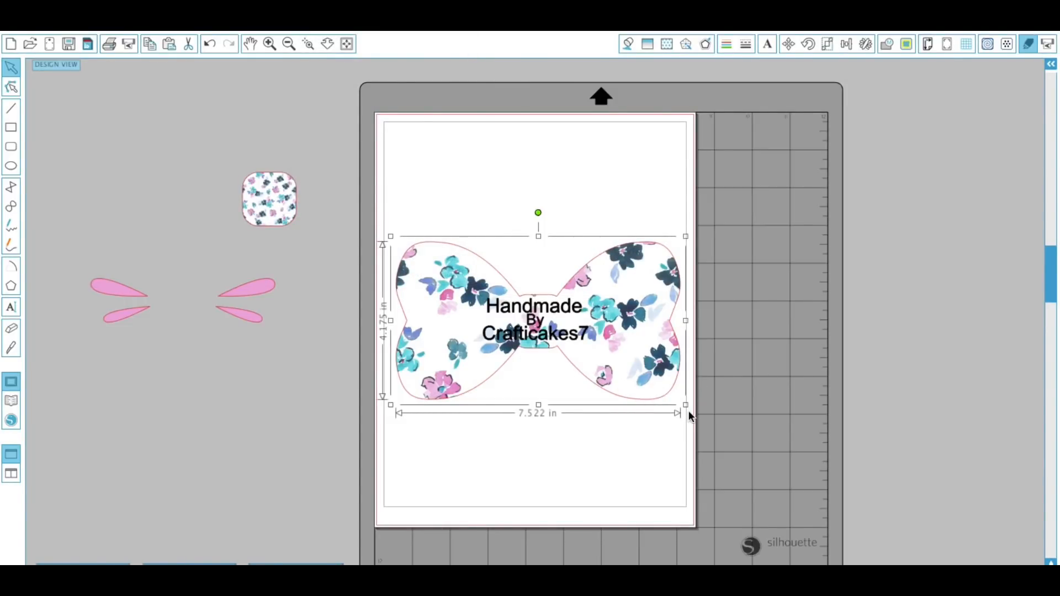
drag(686, 403, 508, 241)
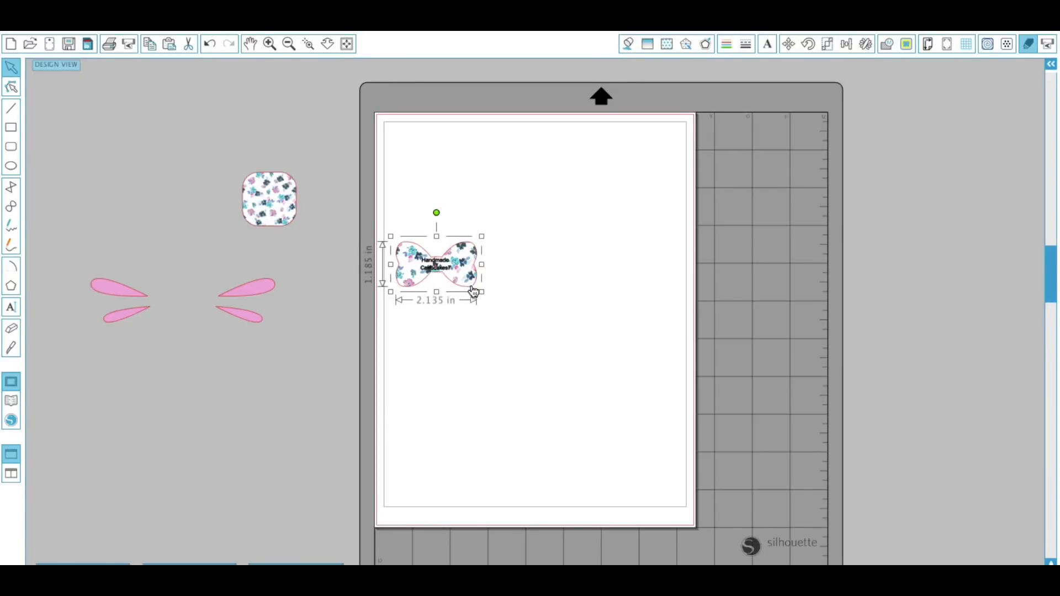
drag(481, 291, 473, 284)
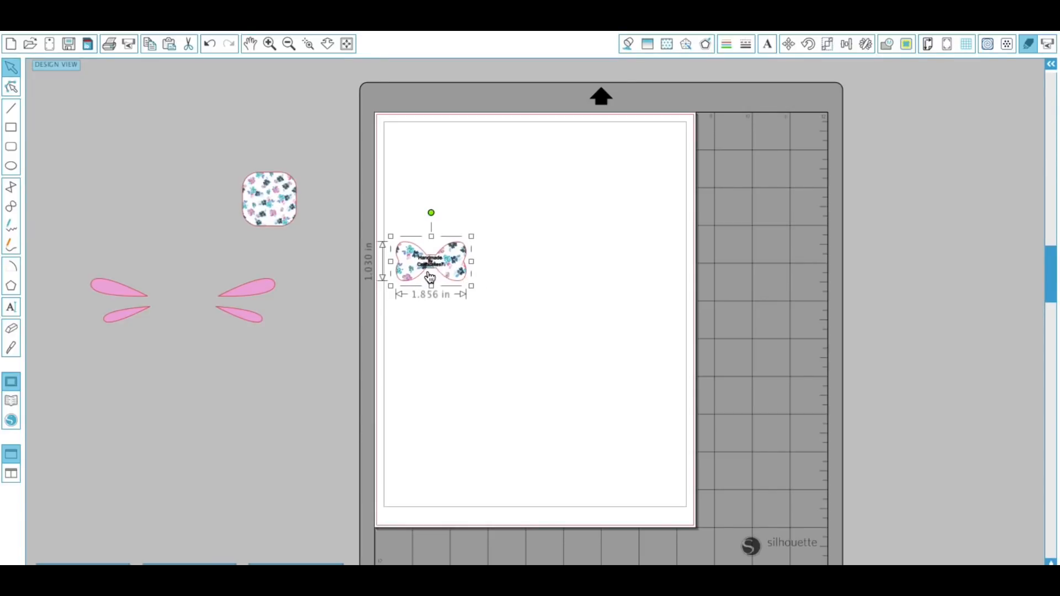
Turn on Type 1 (CAMEO, Portrait, Curio) registration marks for the page.
click(270, 45)
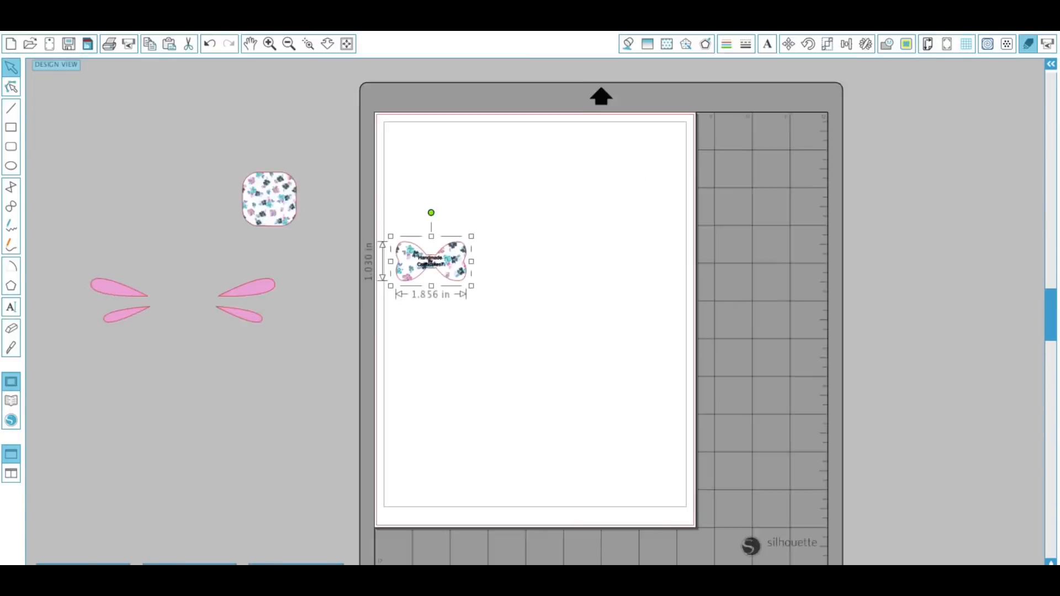
scroll(494, 370, up, 2)
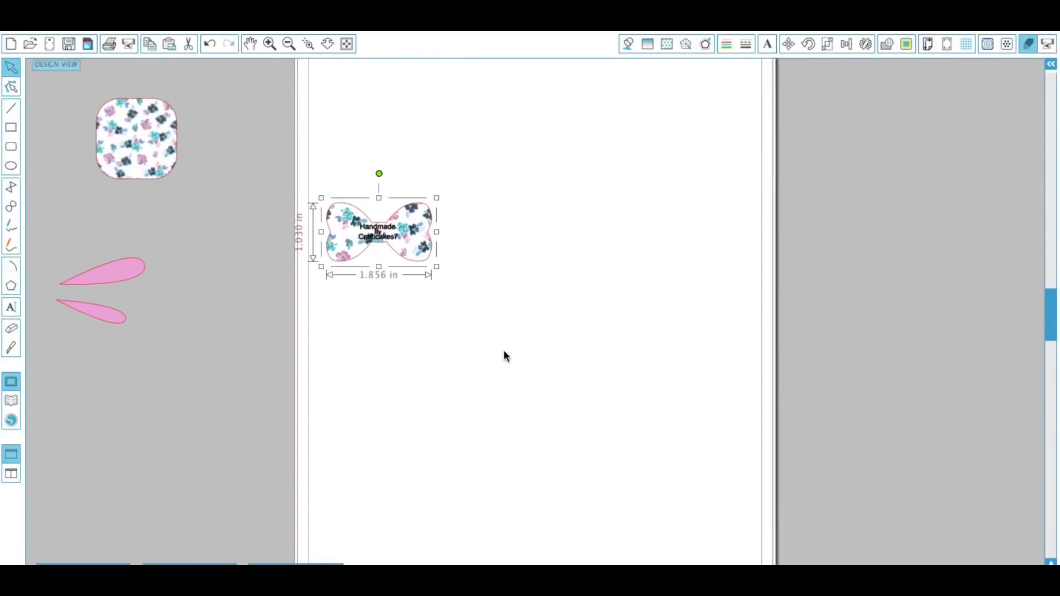
click(288, 44)
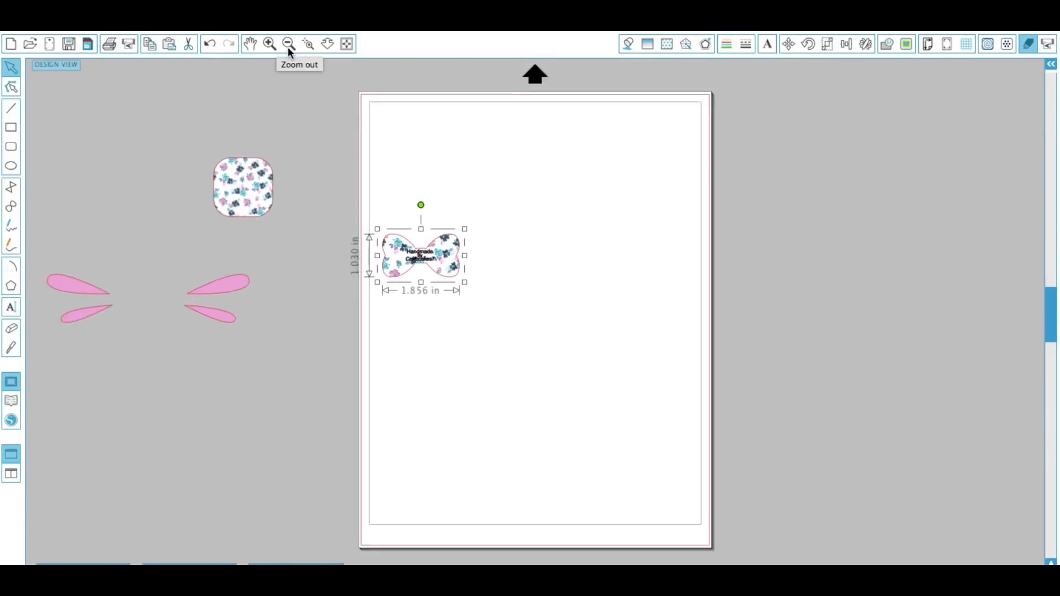
click(473, 318)
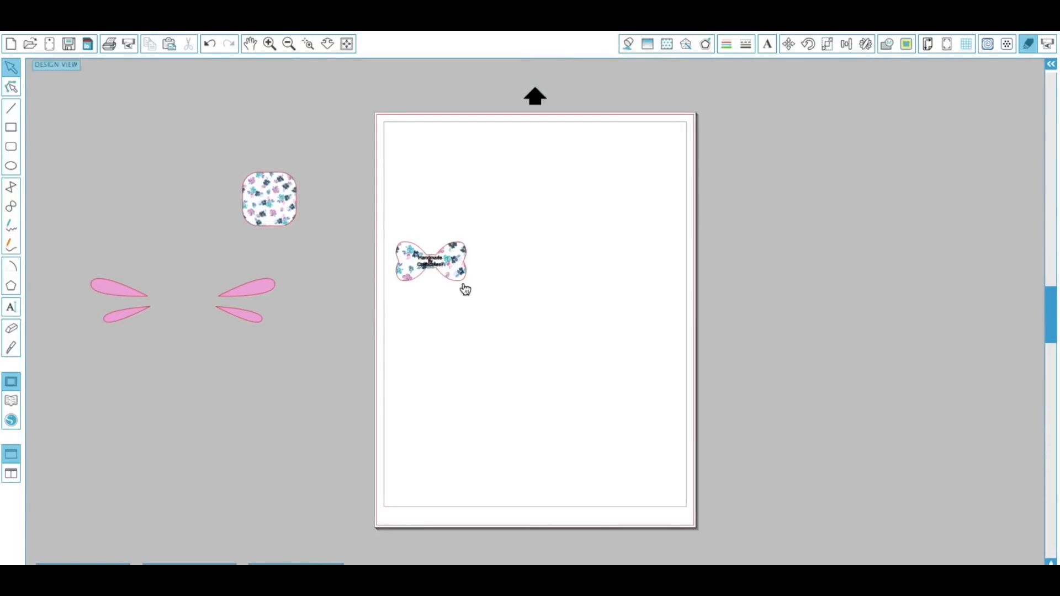
click(947, 44)
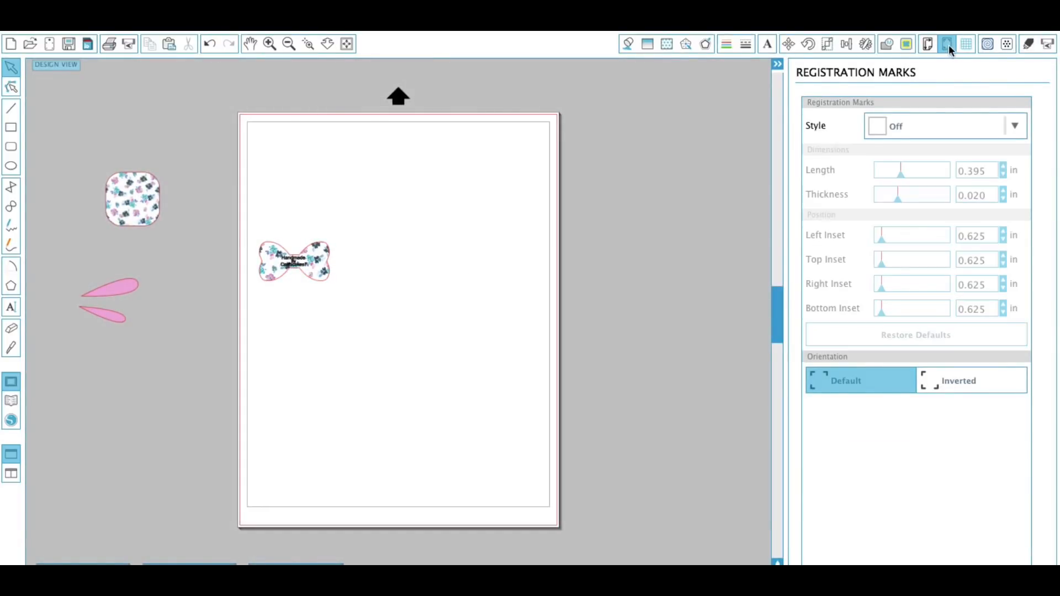
click(927, 128)
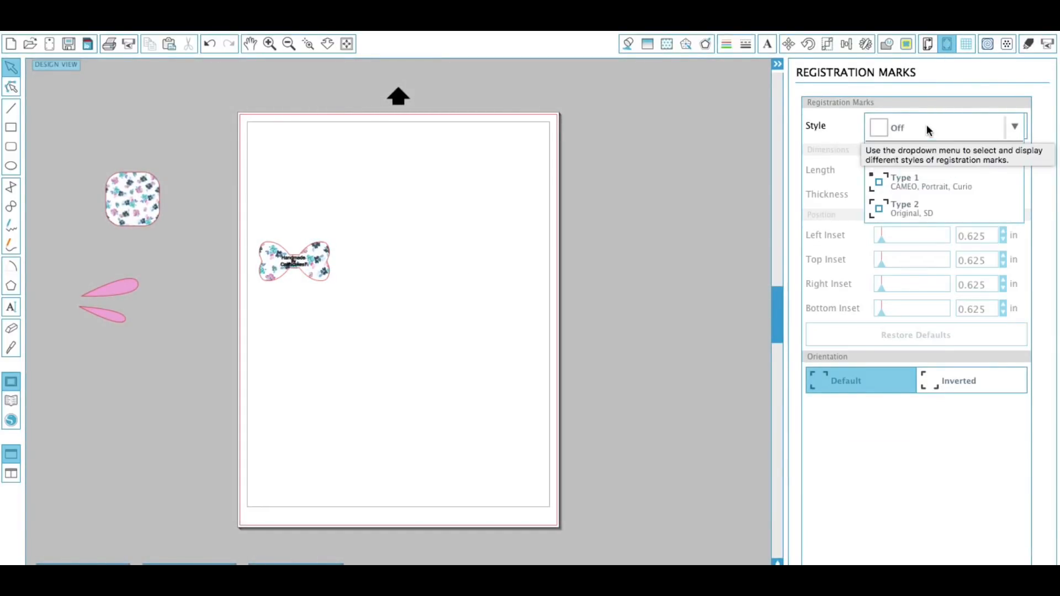
click(926, 191)
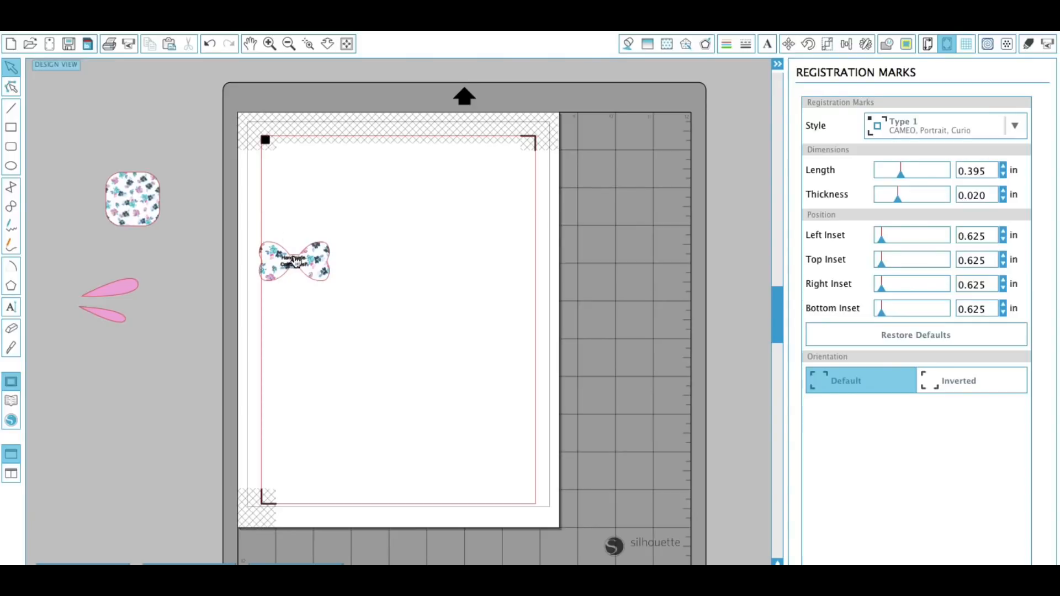
Move the bow label to the top-left corner inside the registration area and duplicate it eight times.
drag(297, 263, 302, 175)
click(303, 205)
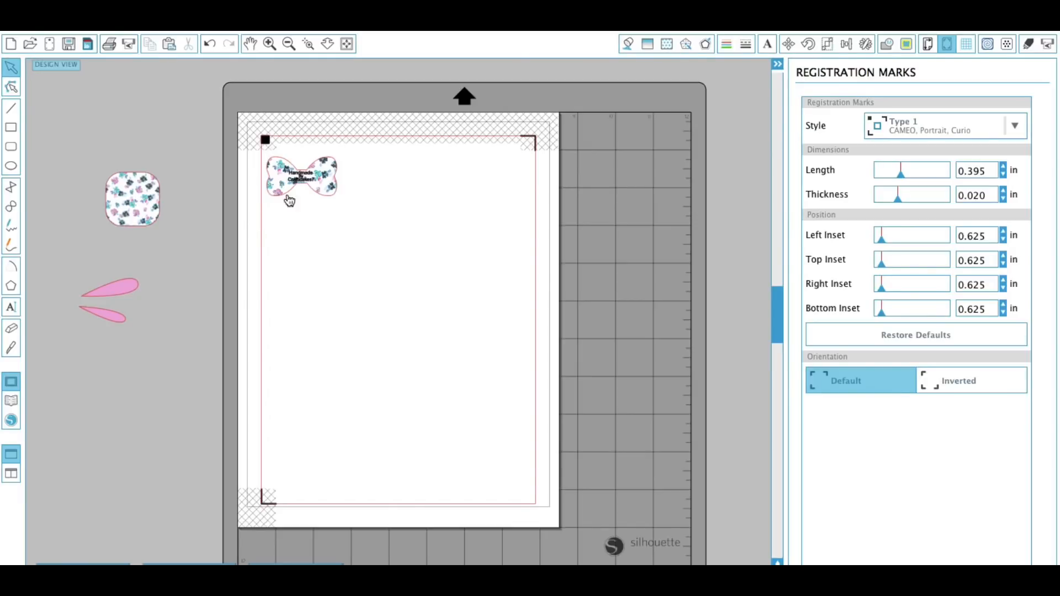
click(329, 194)
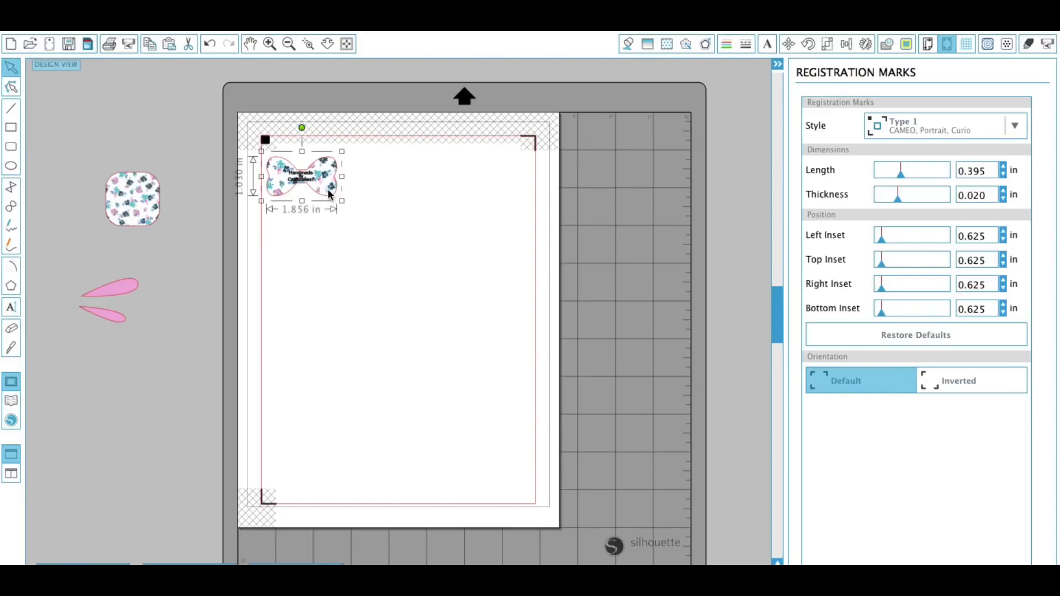
key(ctrl+d)
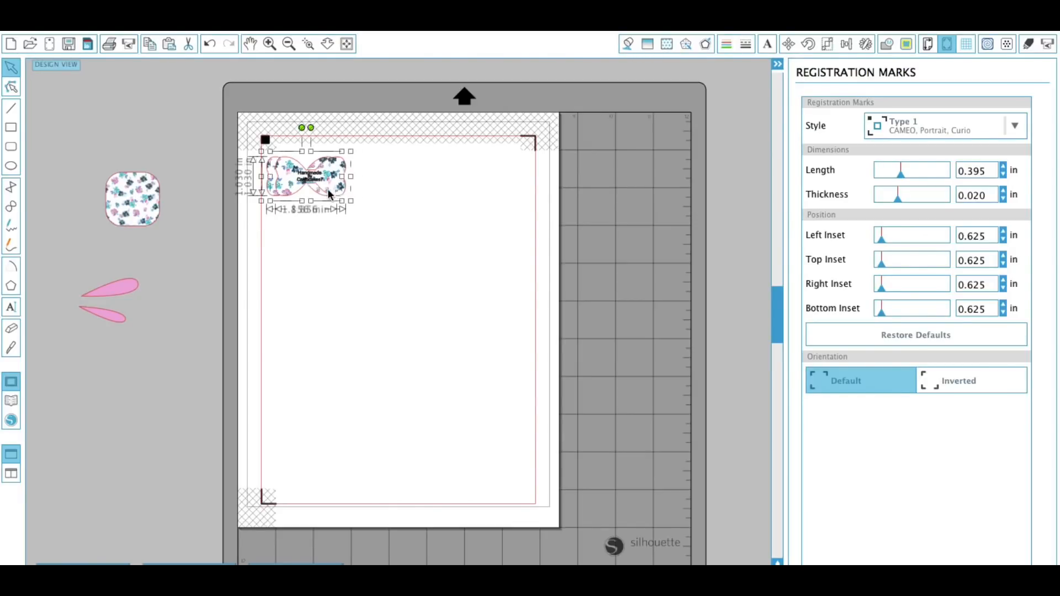
key(ctrl+d)
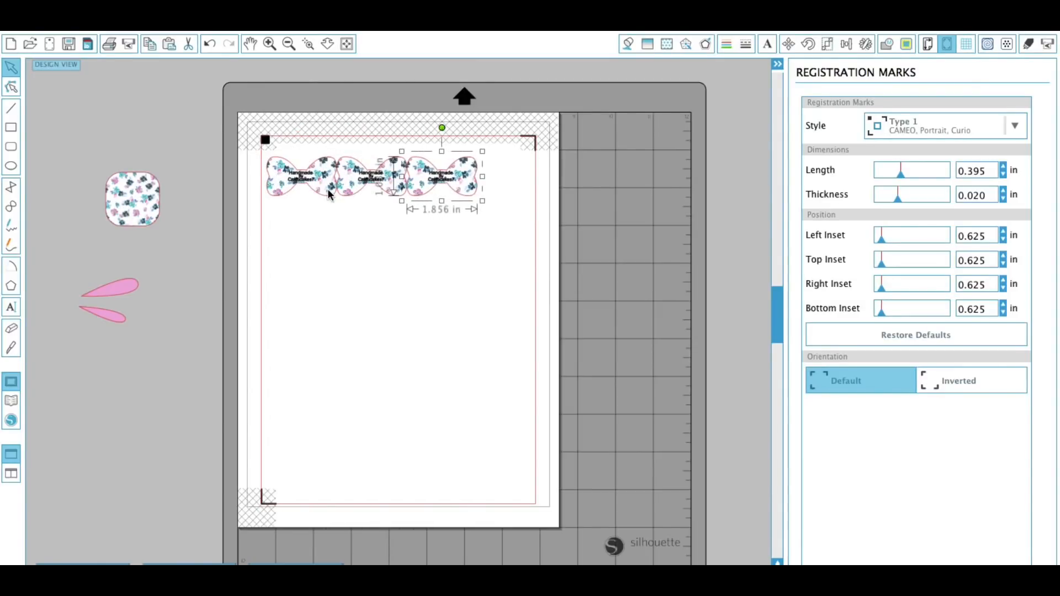
key(ctrl+d)
key(ctrl+d)
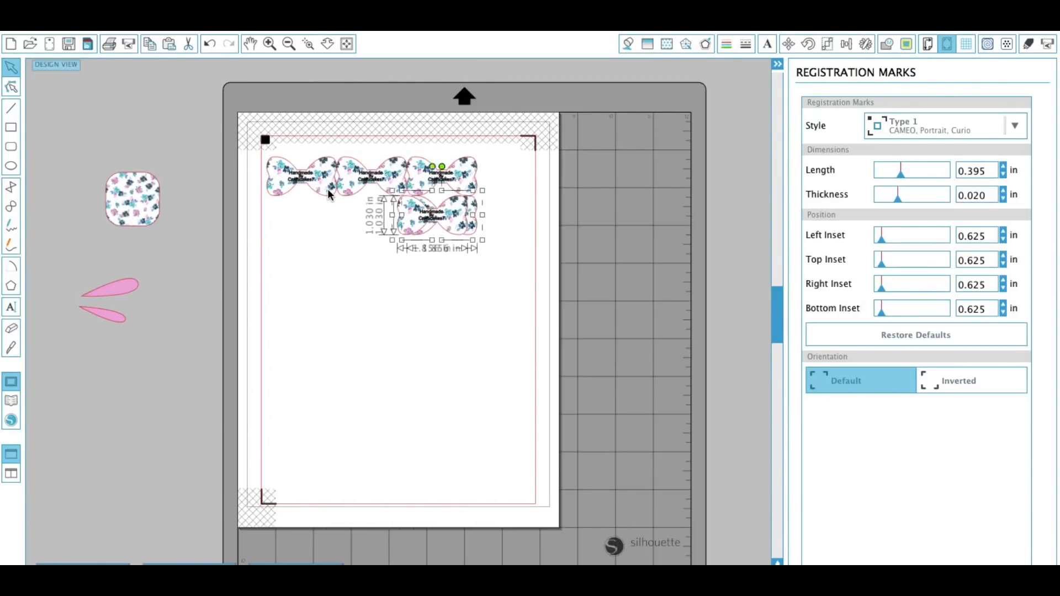
key(ctrl+d)
key(ctrl+d)
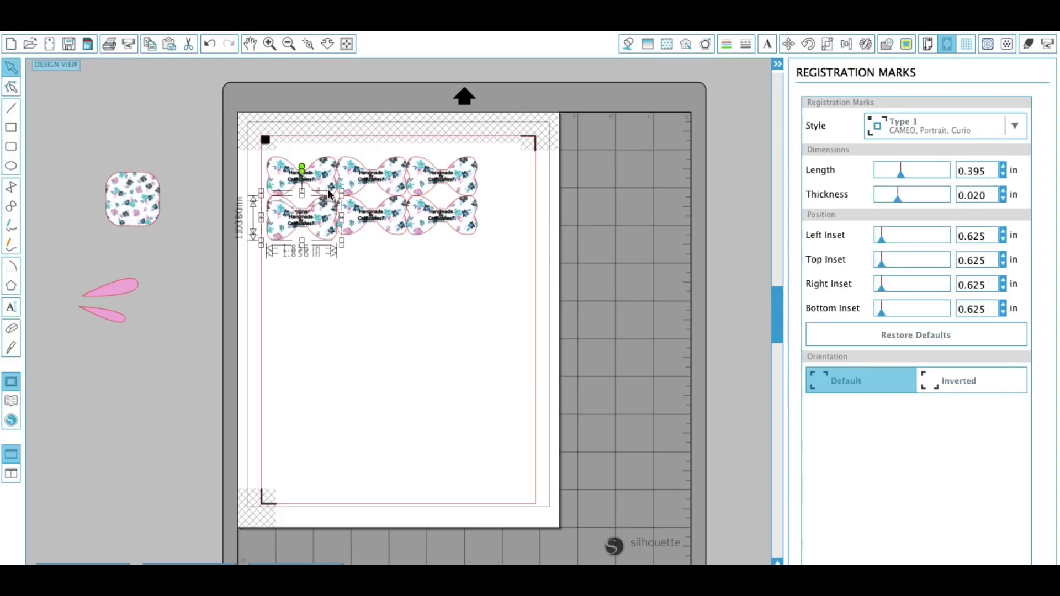
key(ctrl+d)
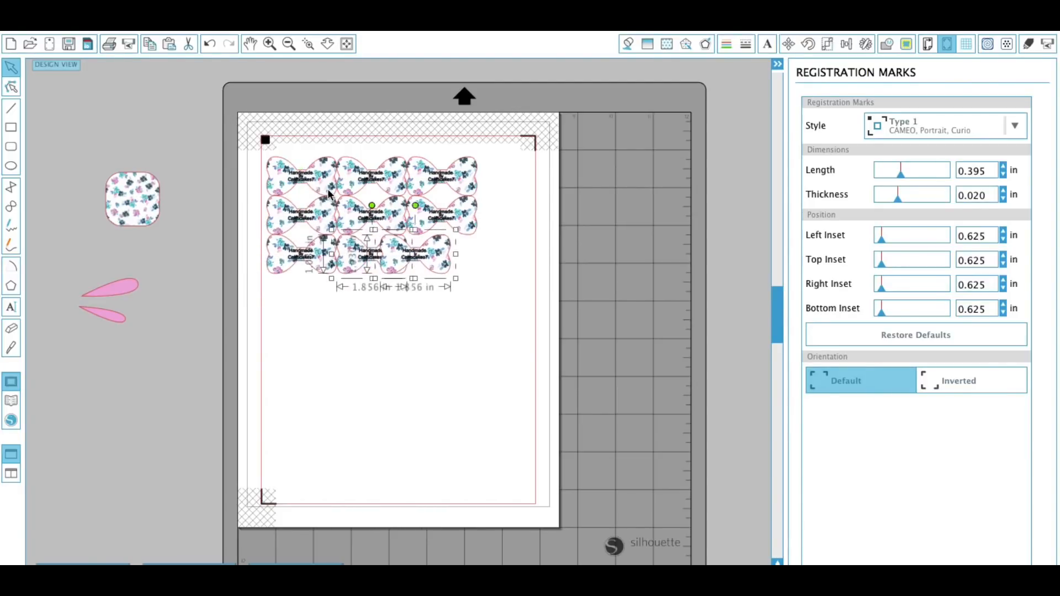
key(ctrl+d)
Arrange the nine bow labels into an evenly spaced three-by-three grid.
drag(457, 176, 478, 176)
drag(475, 218, 497, 220)
click(473, 271)
drag(473, 271, 499, 277)
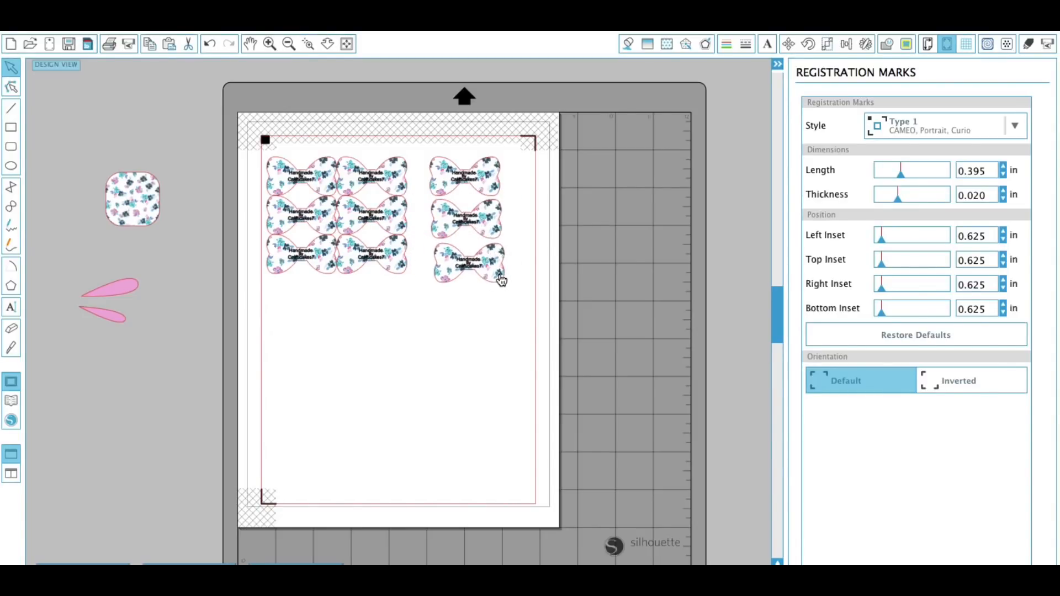
drag(398, 274, 415, 282)
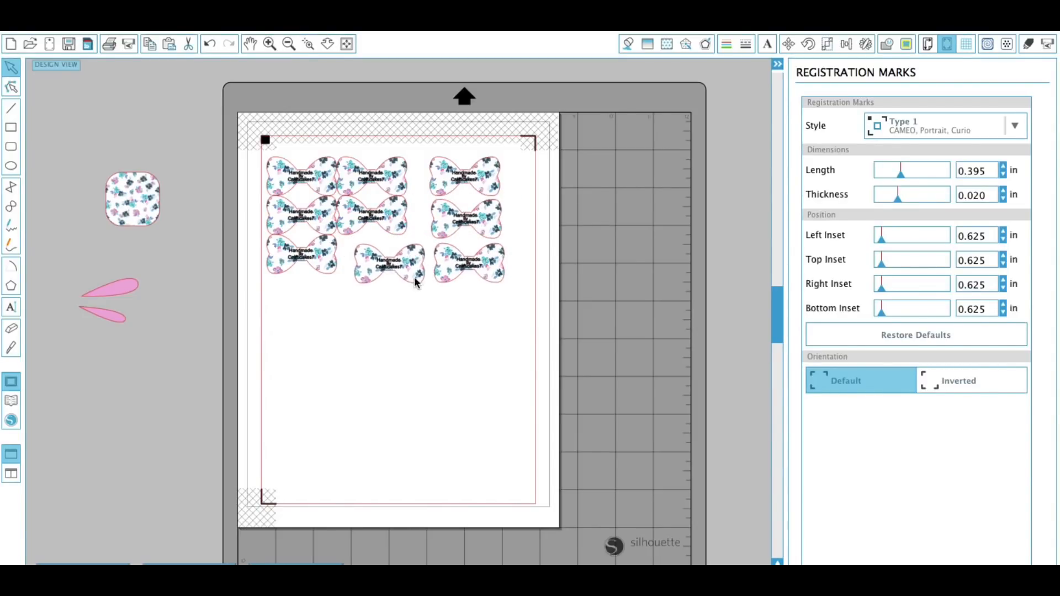
click(402, 238)
drag(402, 239, 417, 241)
drag(389, 180, 403, 180)
drag(327, 280, 328, 287)
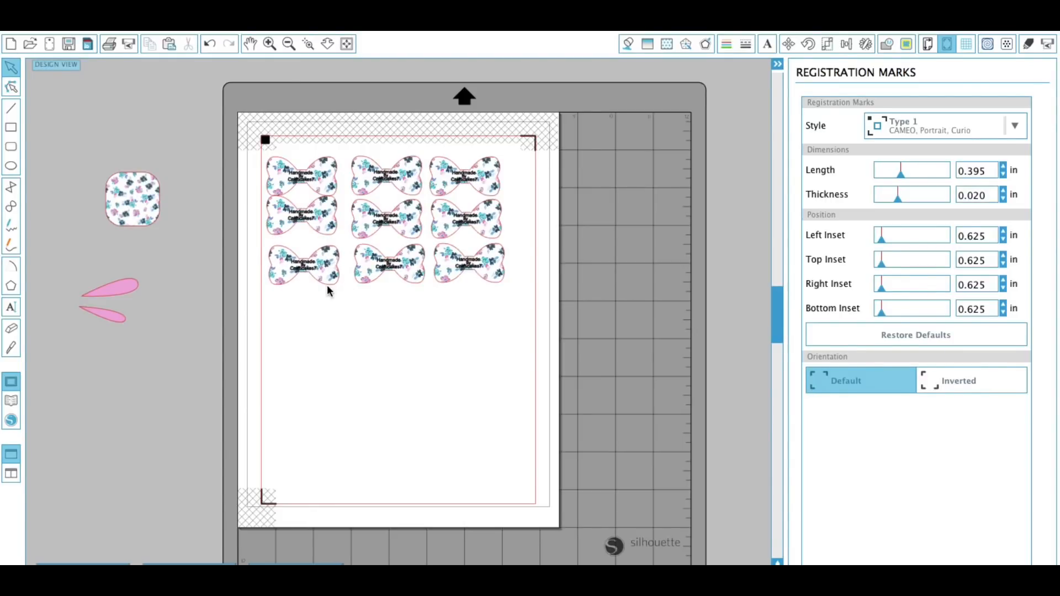
drag(333, 231, 335, 239)
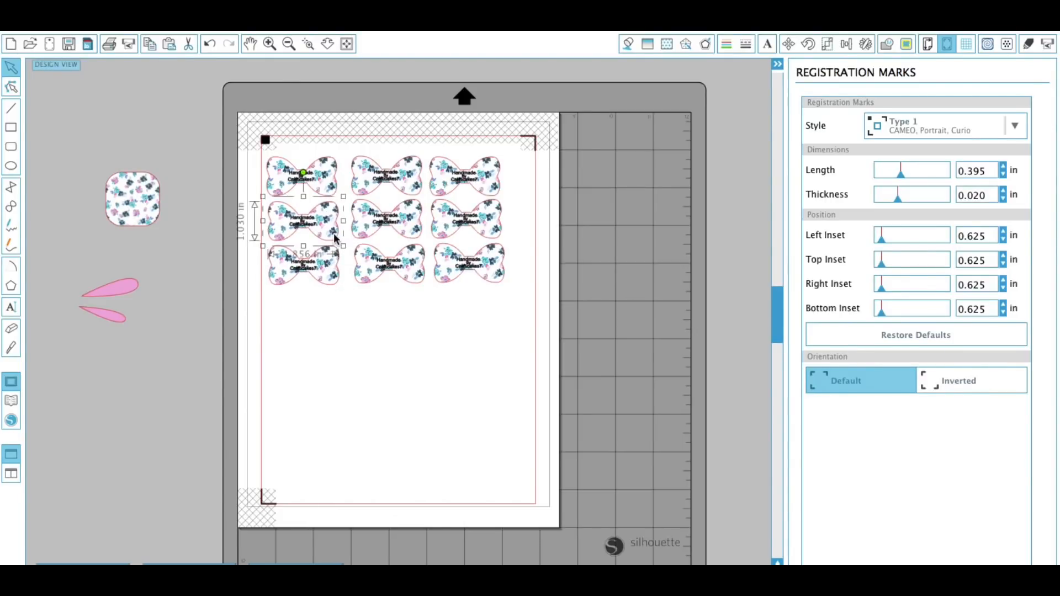
click(363, 299)
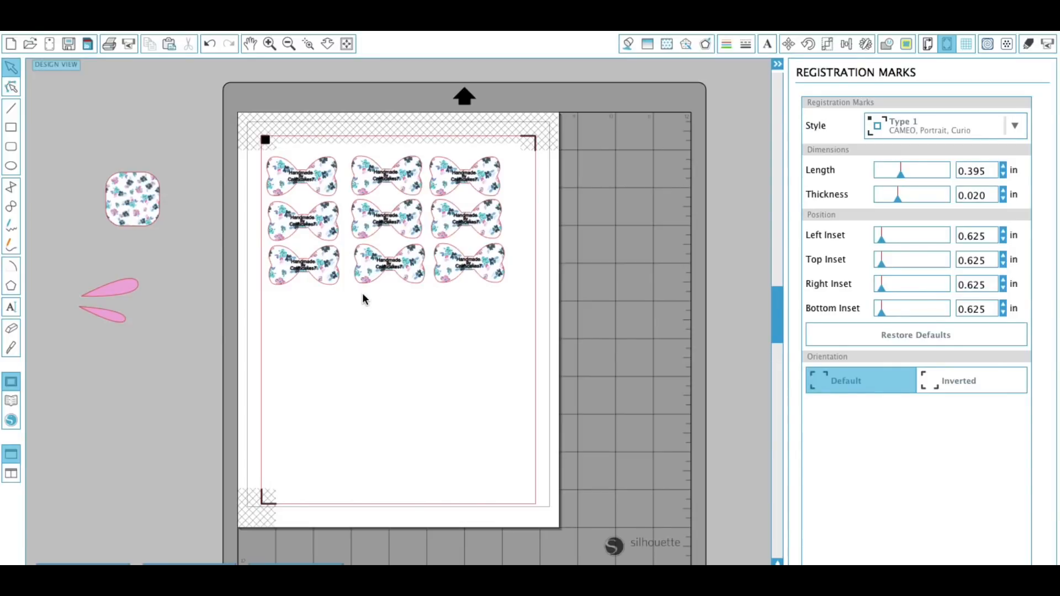